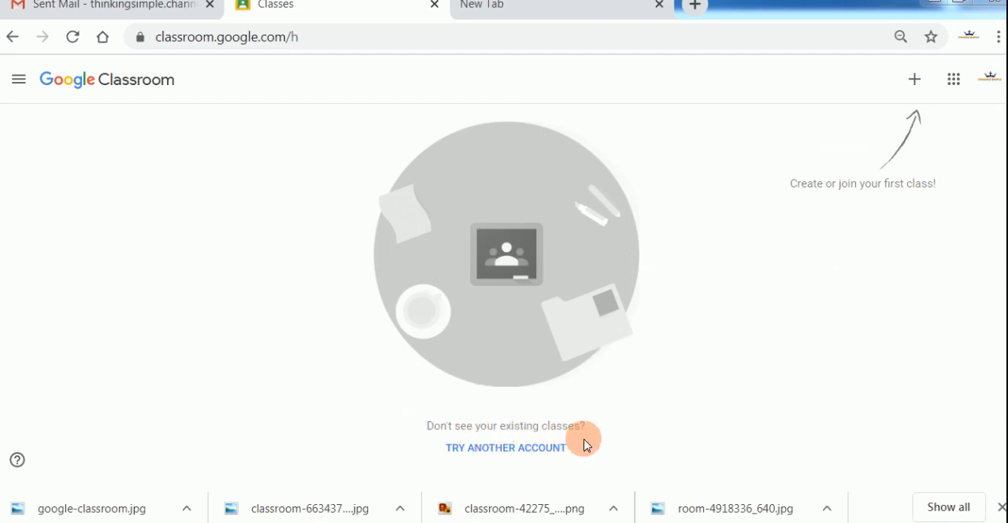
Start creating a class and accept the notice about not using Classroom at a school with students.
click(915, 86)
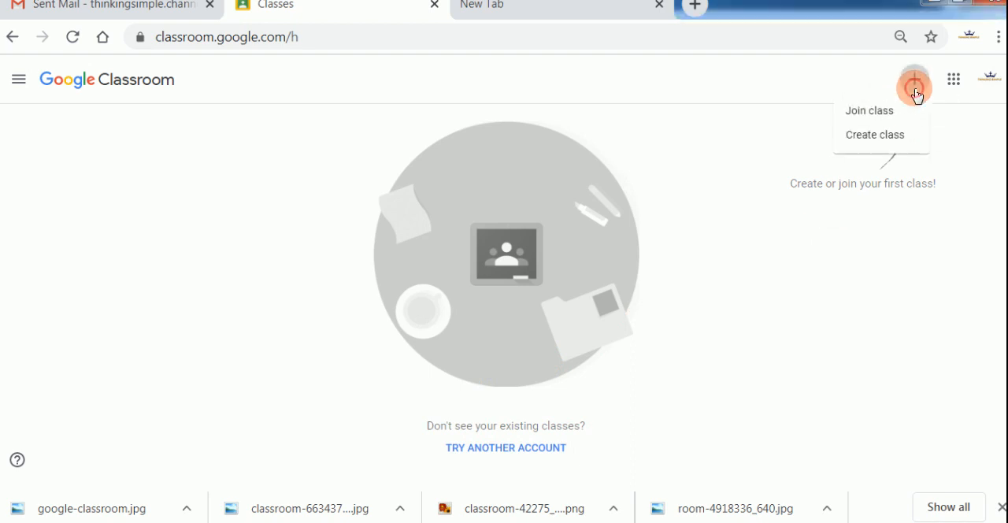
click(888, 137)
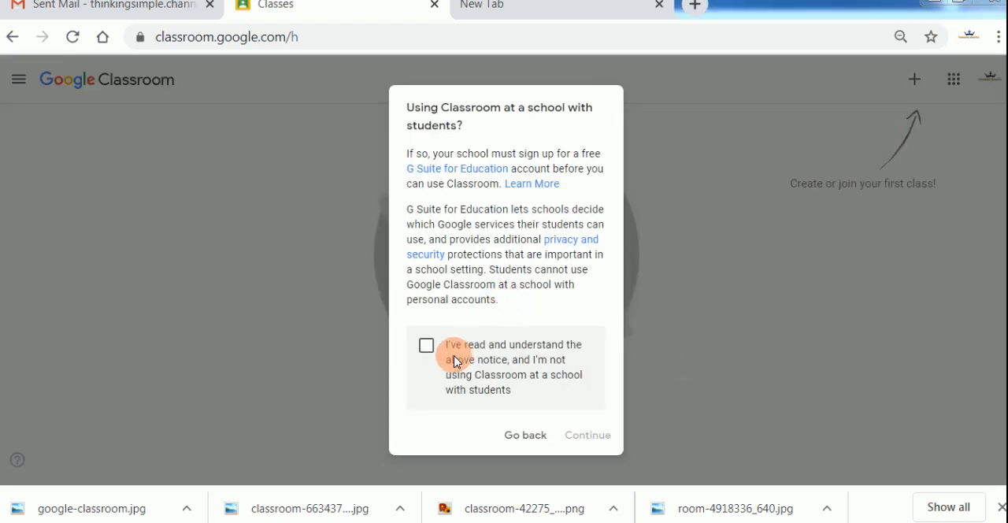
click(426, 345)
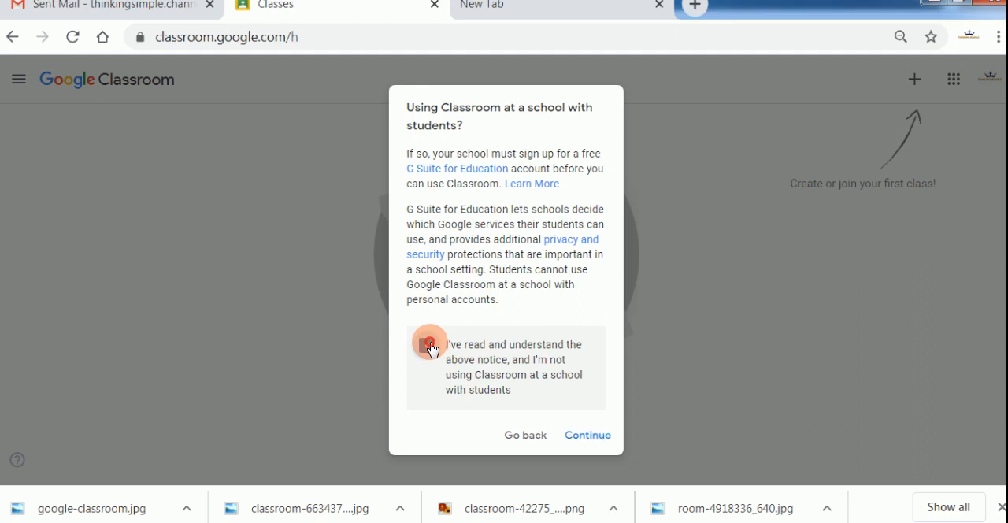
click(575, 435)
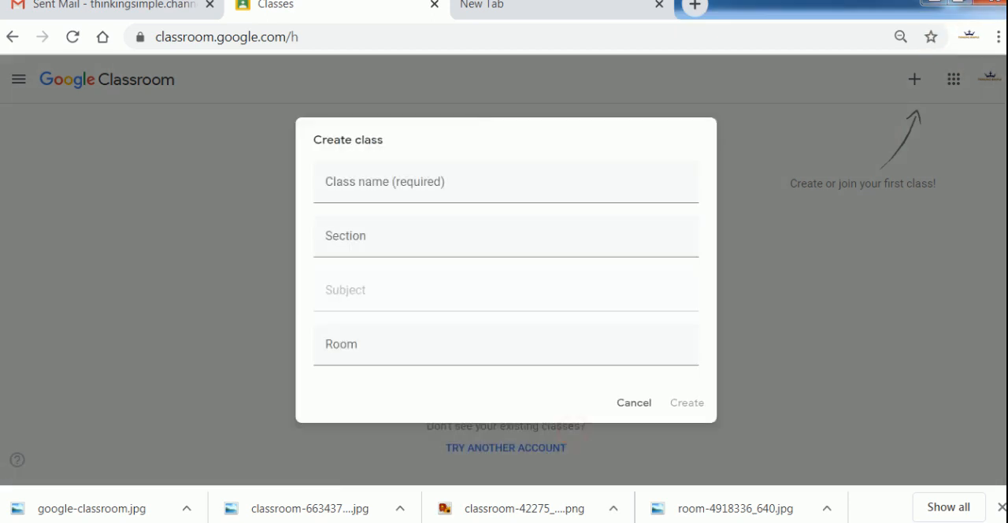
Create the class with name "google classroom", section A, subject "tutorial" and room 20, and dismiss the What's new notice.
click(390, 182)
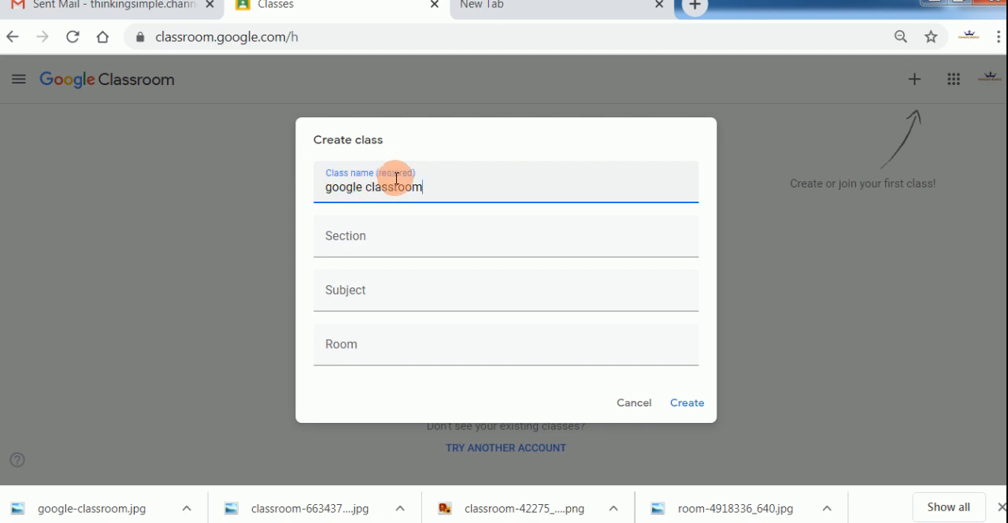
click(377, 250)
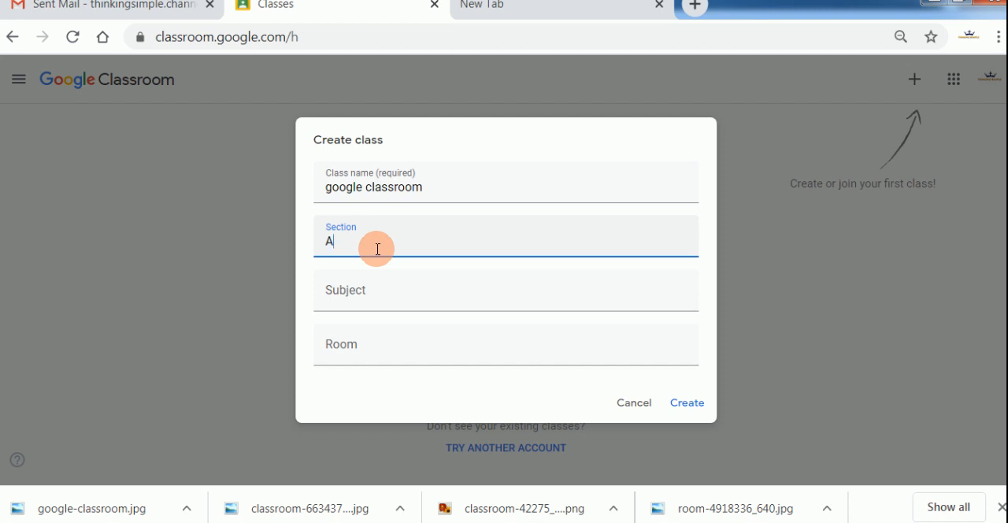
click(382, 304)
text(tu)
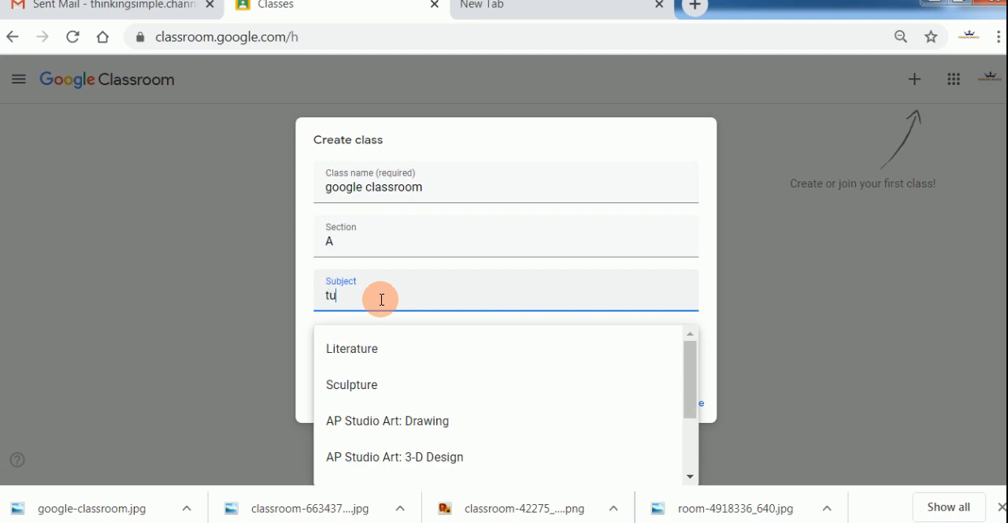
text(torial)
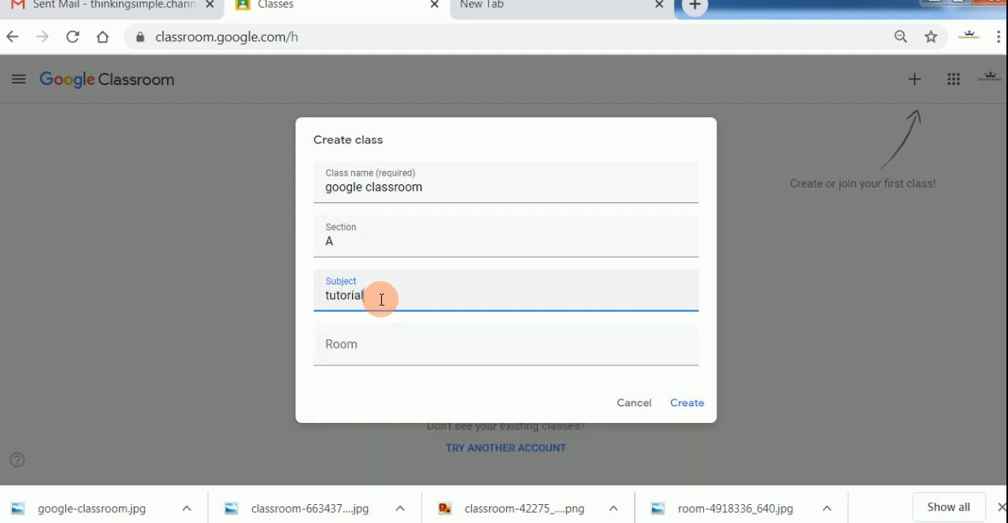
click(366, 356)
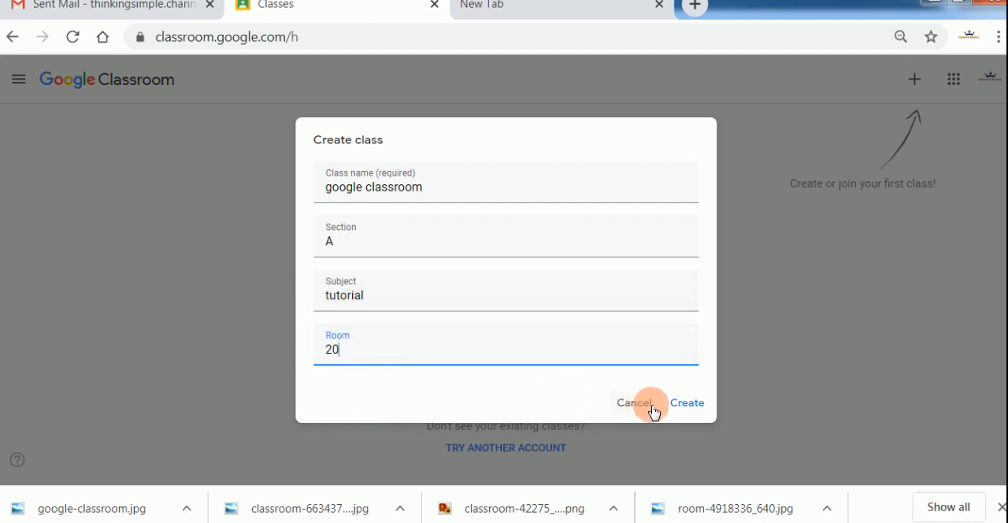
click(683, 406)
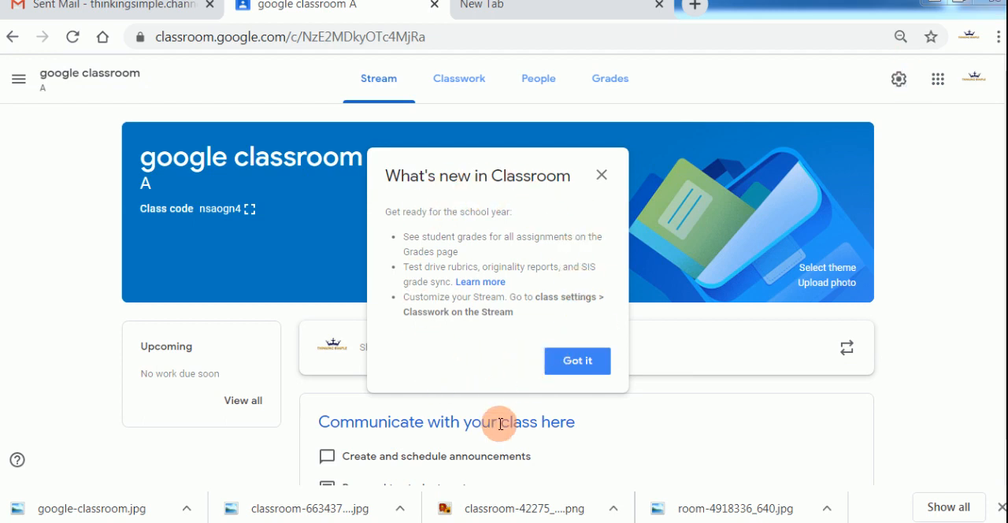
click(578, 366)
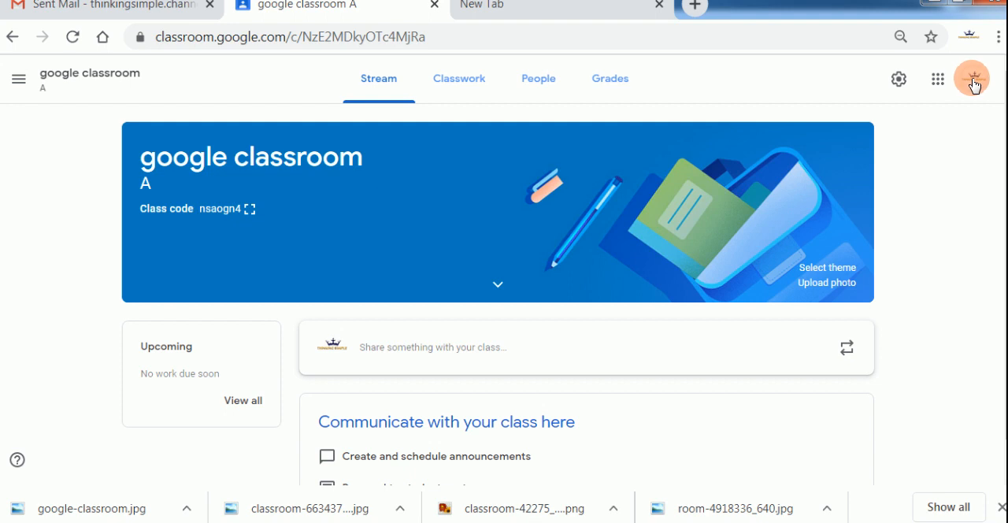
Examine the class's subject and room details, the General and Other theme galleries, and the stream page.
click(498, 282)
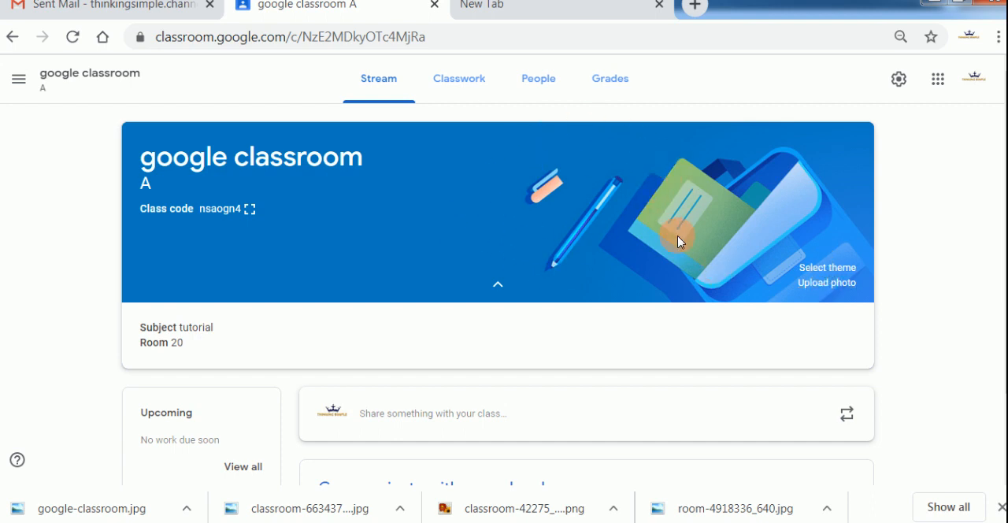
click(817, 269)
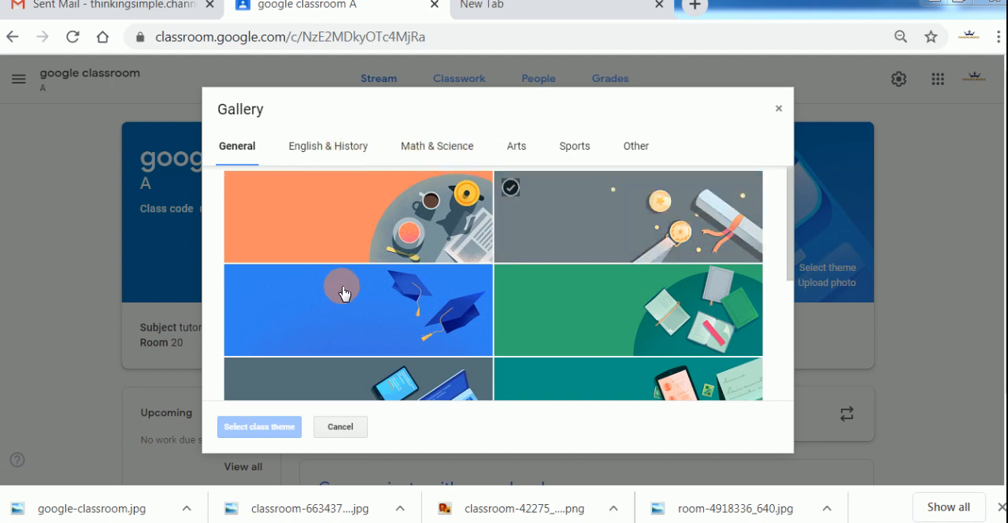
drag(792, 264, 780, 405)
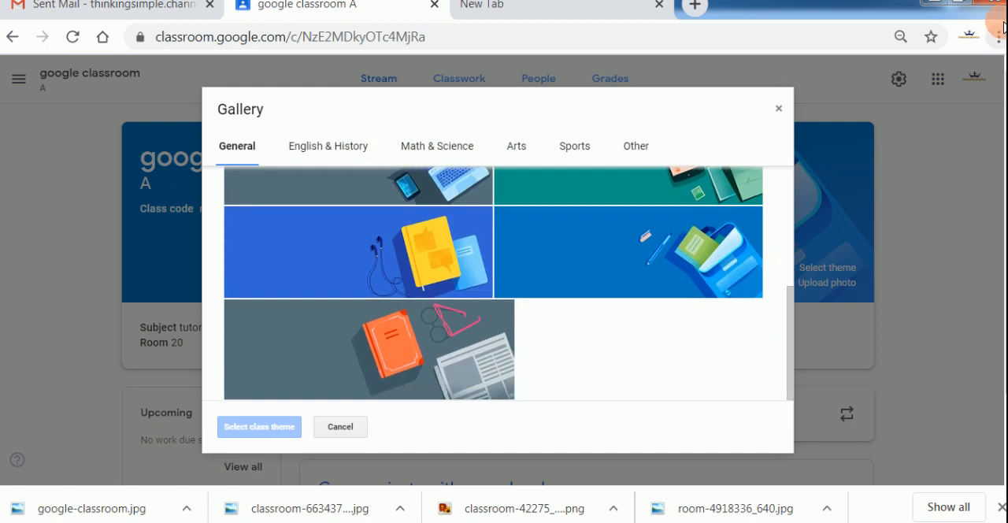
click(638, 150)
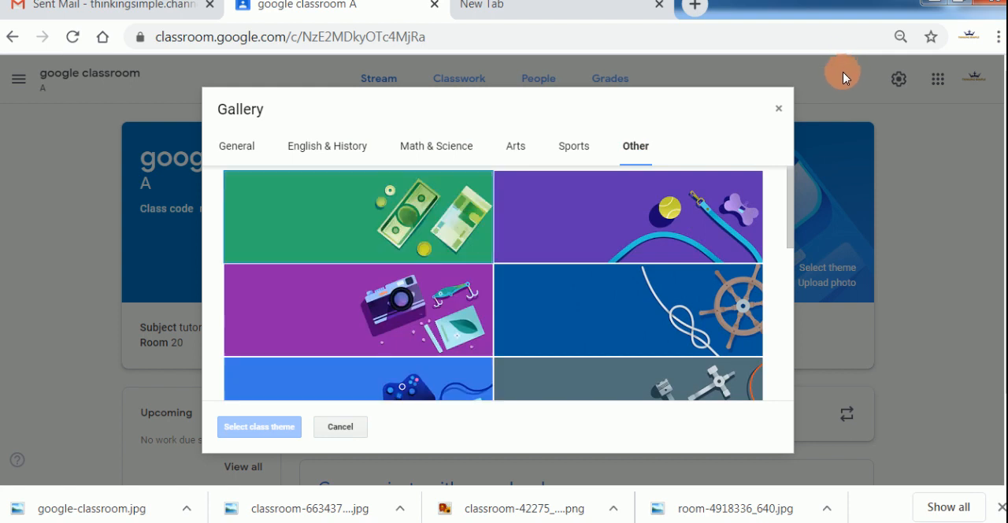
click(552, 249)
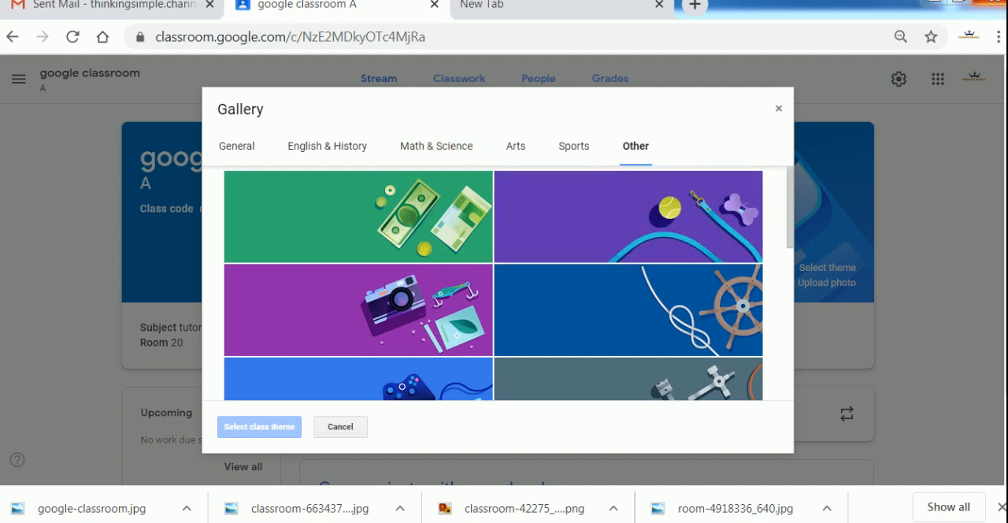
click(340, 426)
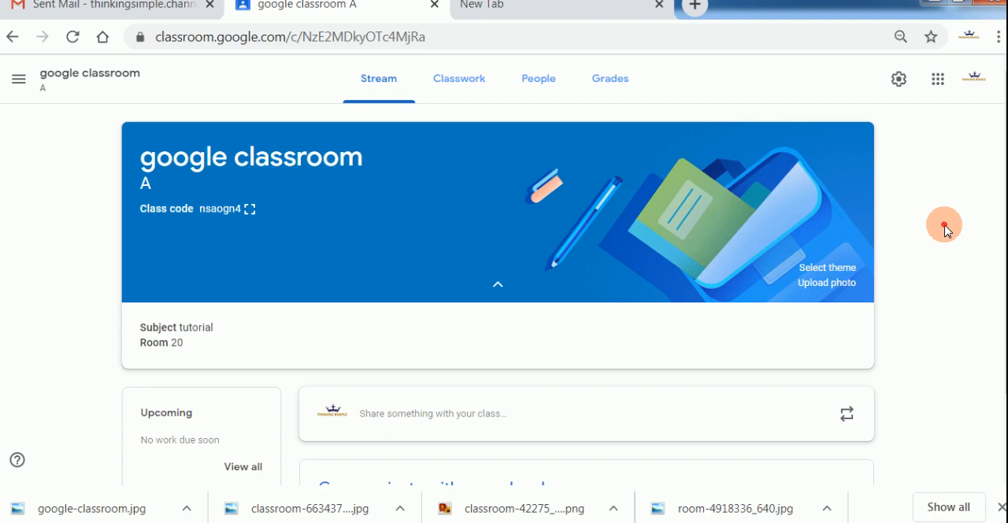
scroll(943, 226, down, 1)
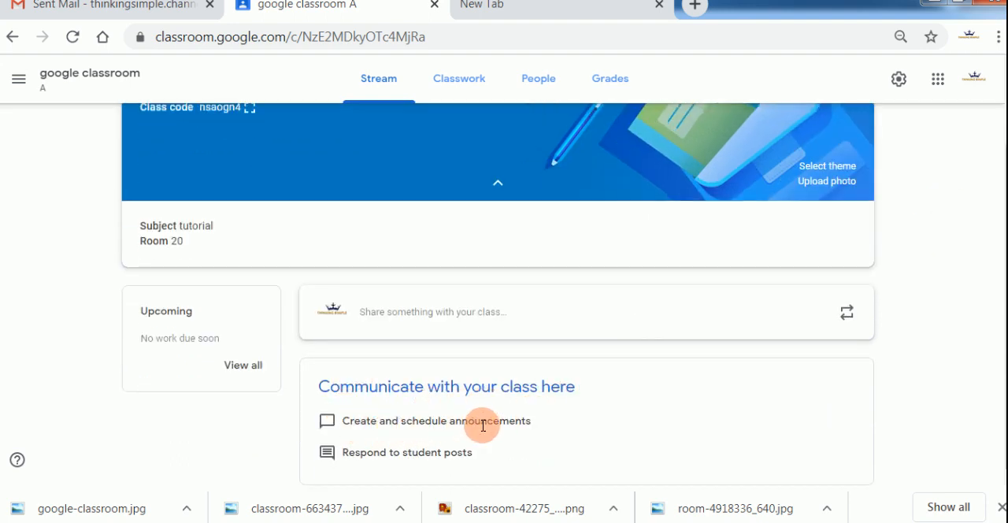
scroll(625, 424, up, 1)
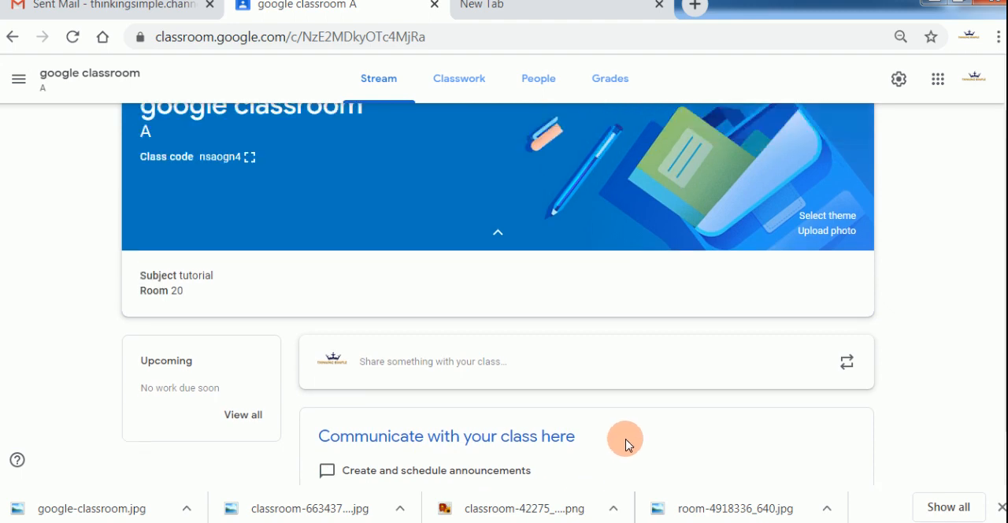
Open a new material post in the class's classwork and dismiss the tip about posting now or planning ahead.
click(439, 92)
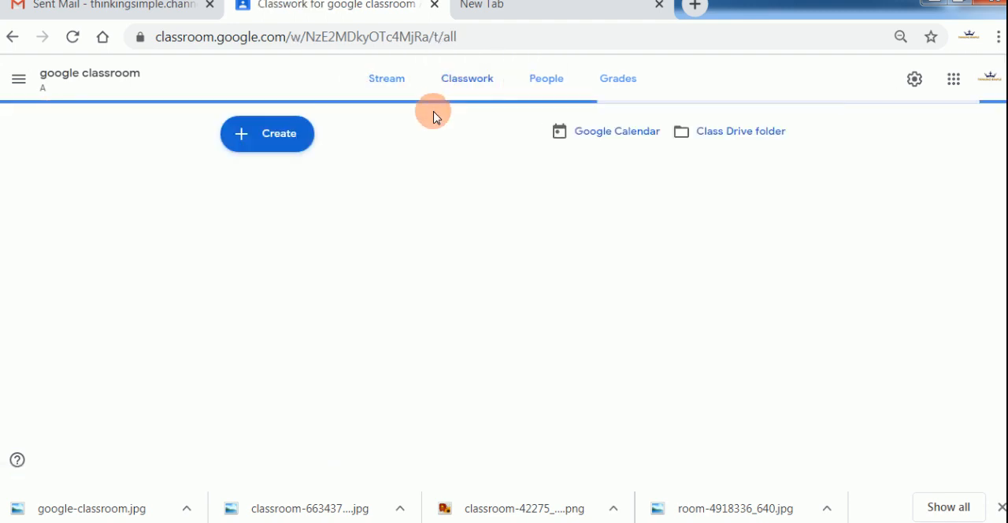
click(288, 147)
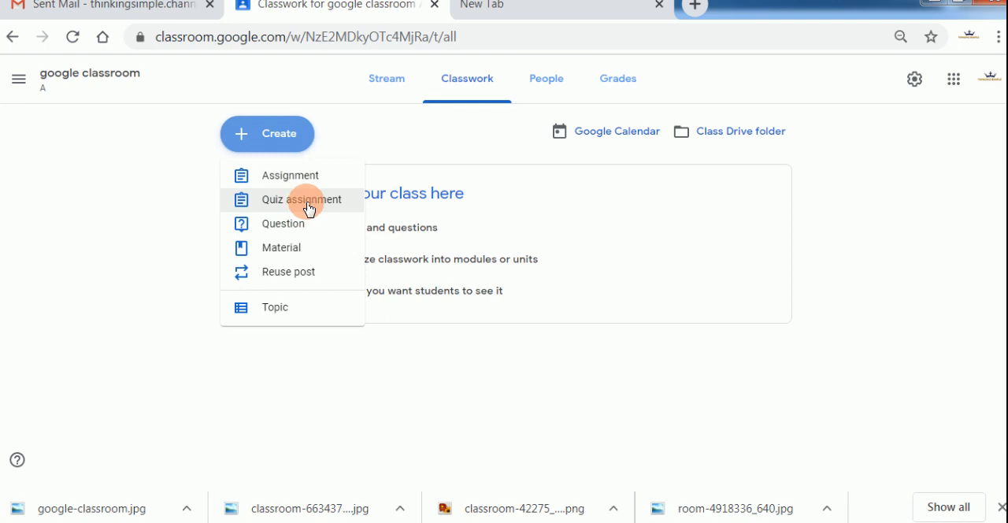
click(308, 249)
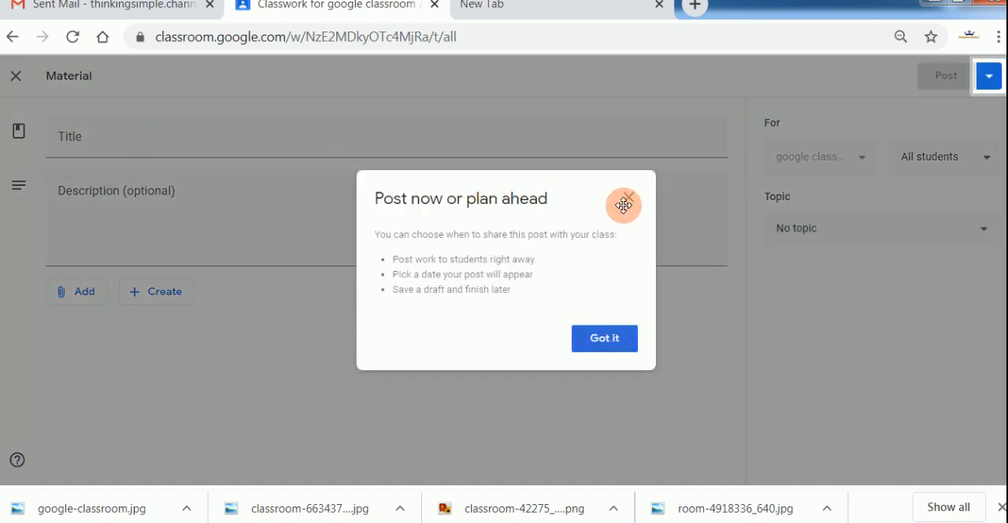
click(604, 340)
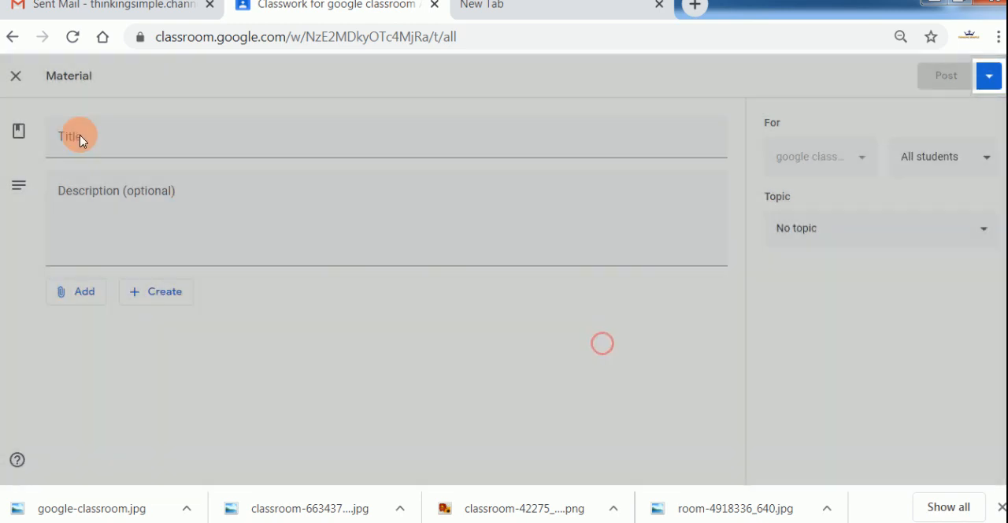
Examine the material post's title field and its options for students, topic, attachments, file upload and post scheduling.
click(81, 136)
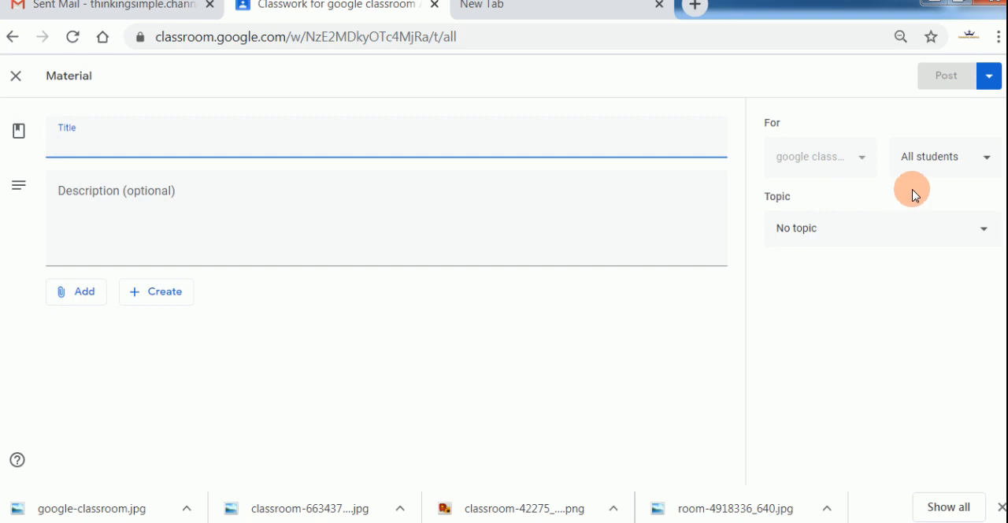
click(949, 162)
click(896, 288)
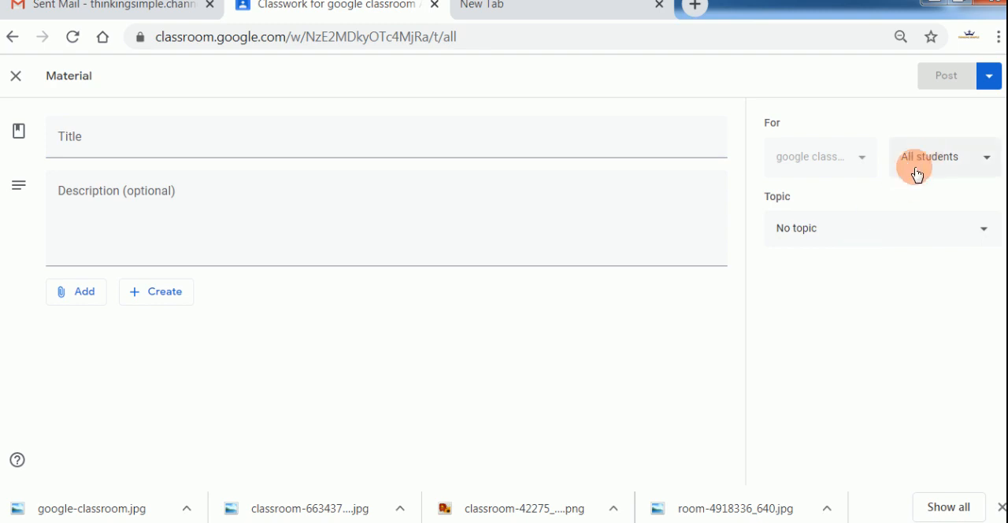
click(848, 234)
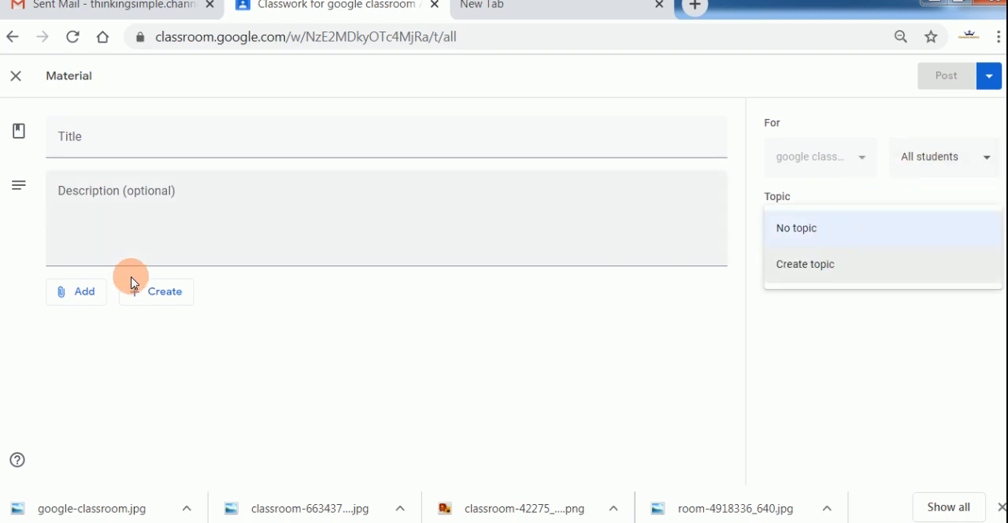
click(84, 293)
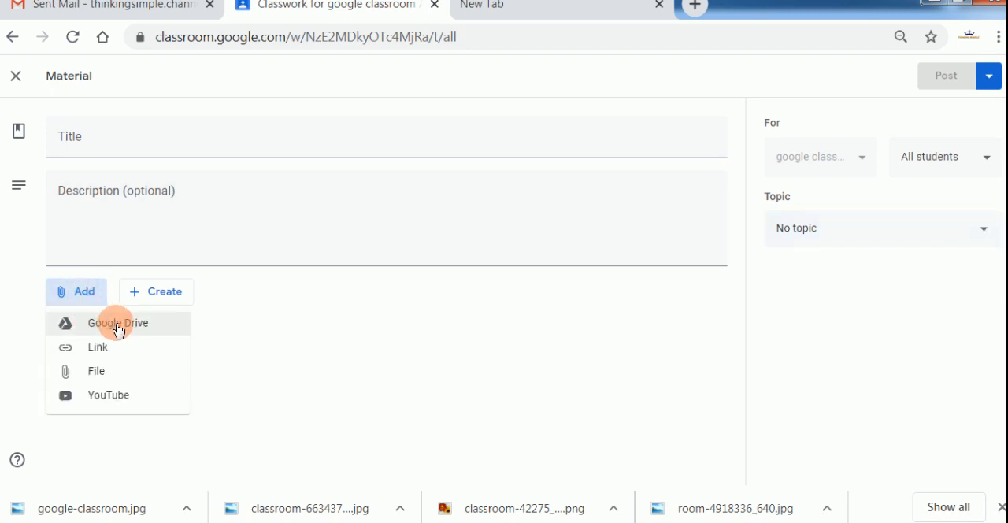
click(132, 371)
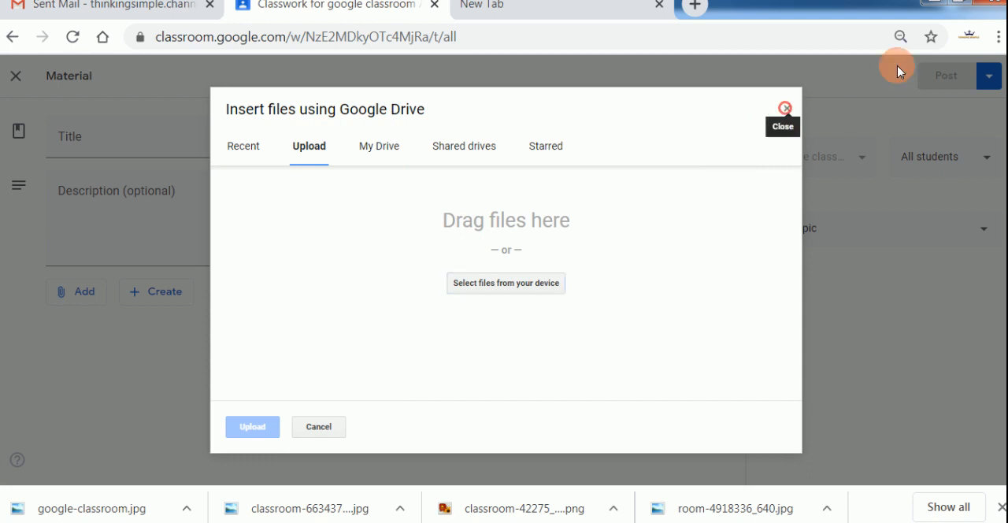
click(785, 108)
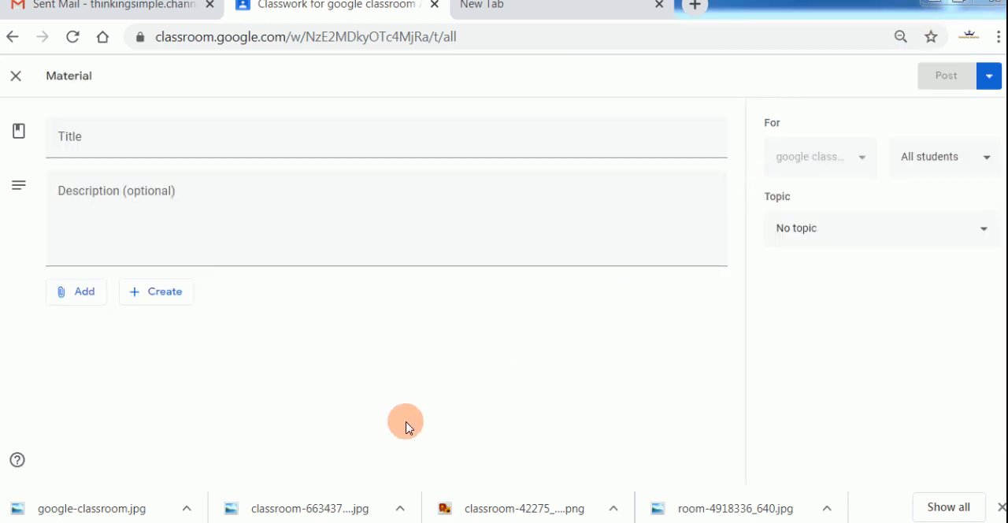
click(989, 82)
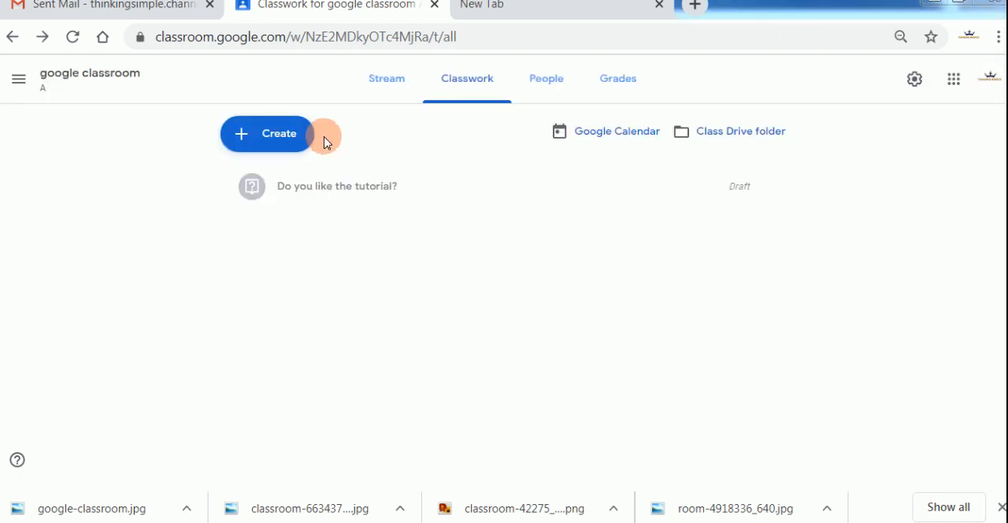
Start a new classwork question with the text "Today's topic" and make it a multiple choice question.
click(275, 147)
click(299, 225)
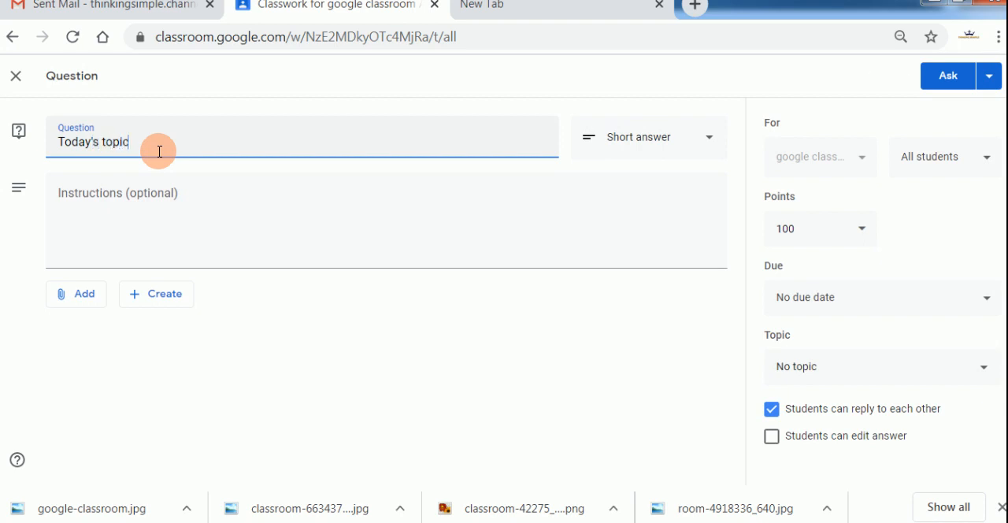
click(694, 138)
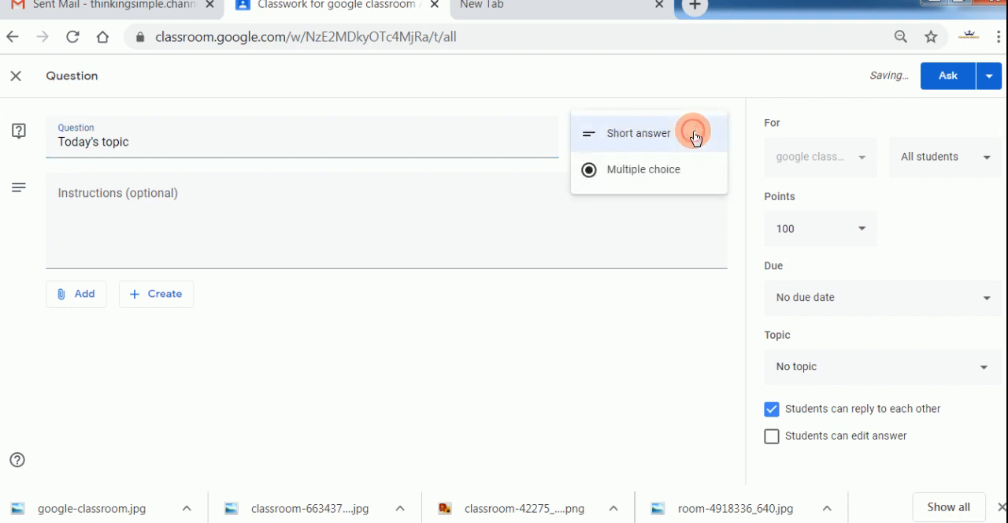
click(668, 170)
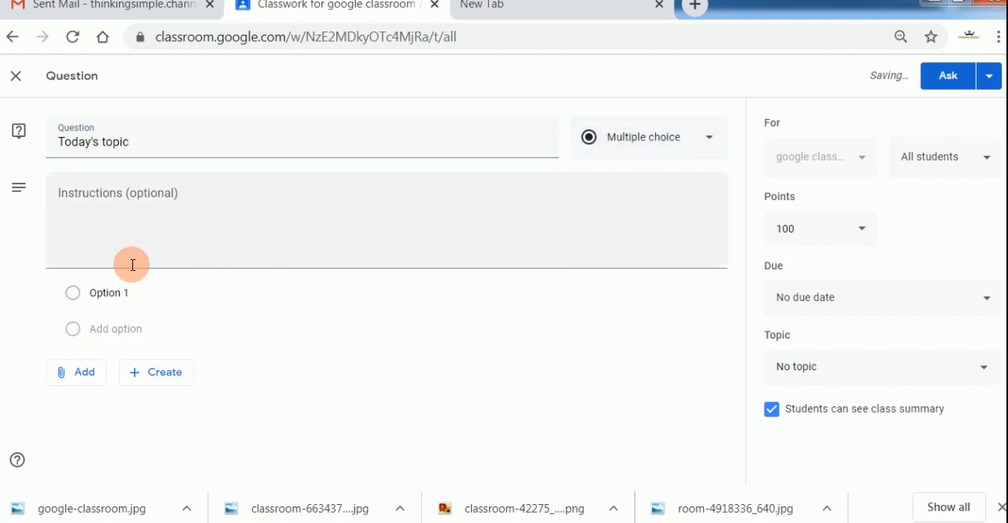
Complete the question text as "Today's topic, Do you like the tutorial?" and enter the answer options Yes and No.
click(122, 289)
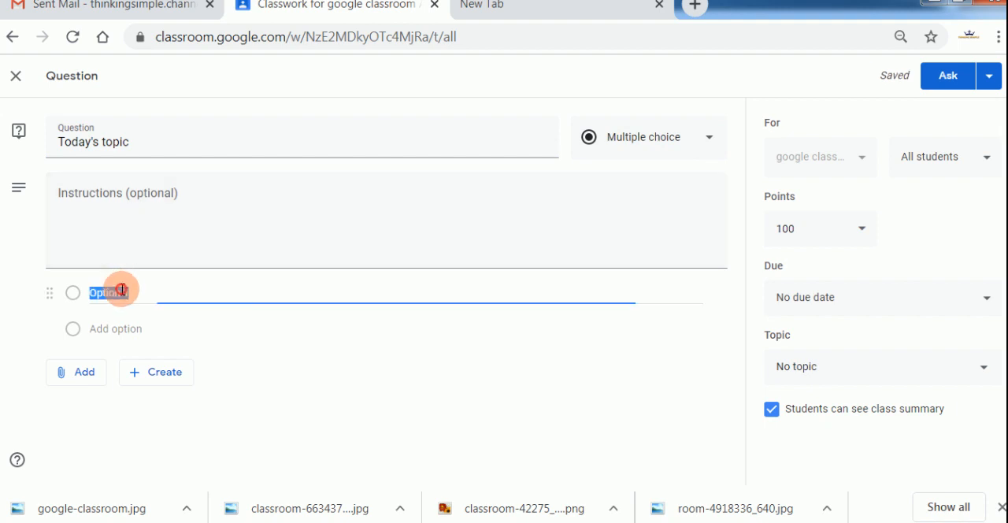
click(148, 147)
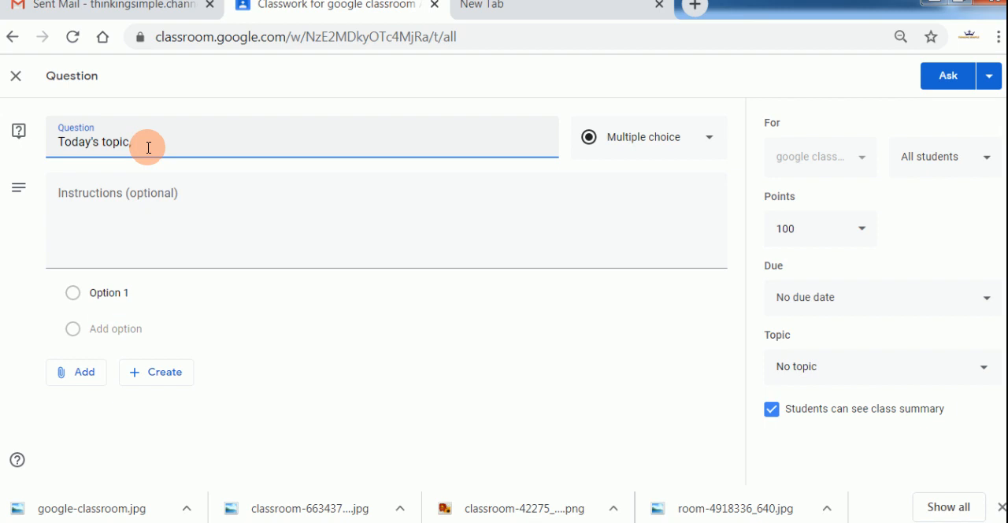
text(Do you like the tutorial?)
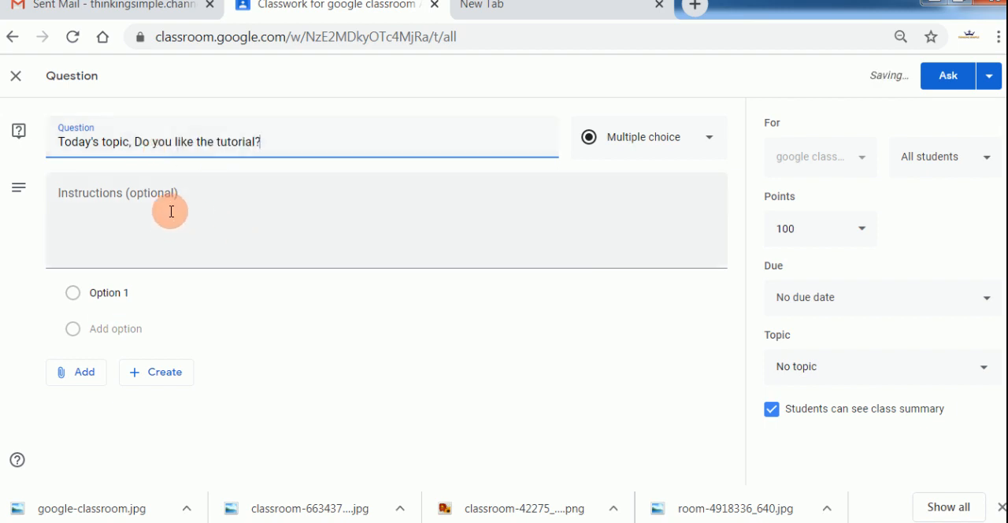
click(138, 291)
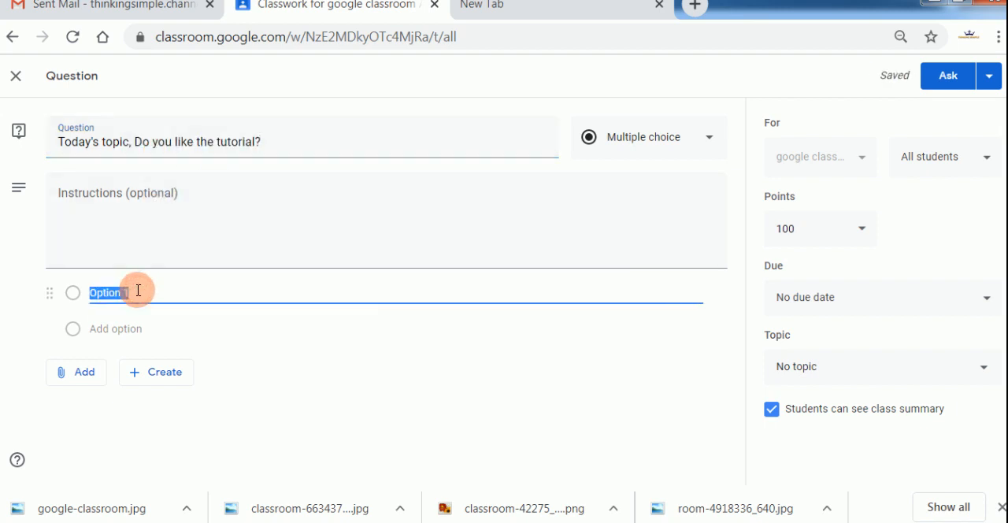
key(Return)
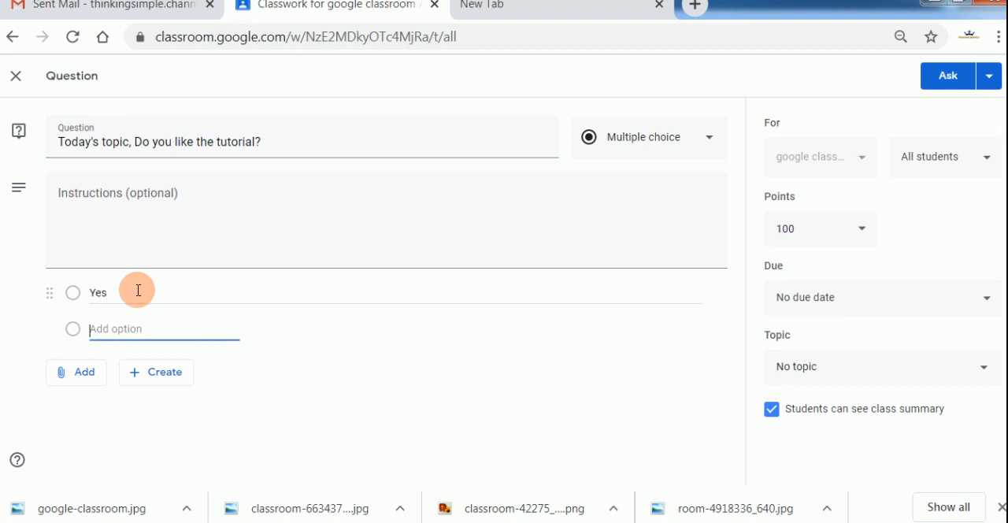
text(No)
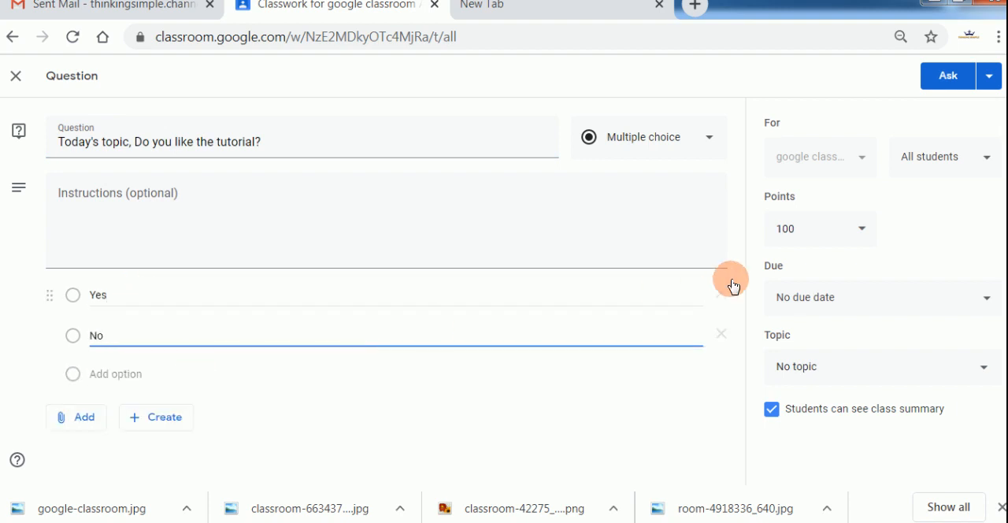
Check which students receive the question and set its points to Ungraded.
click(972, 174)
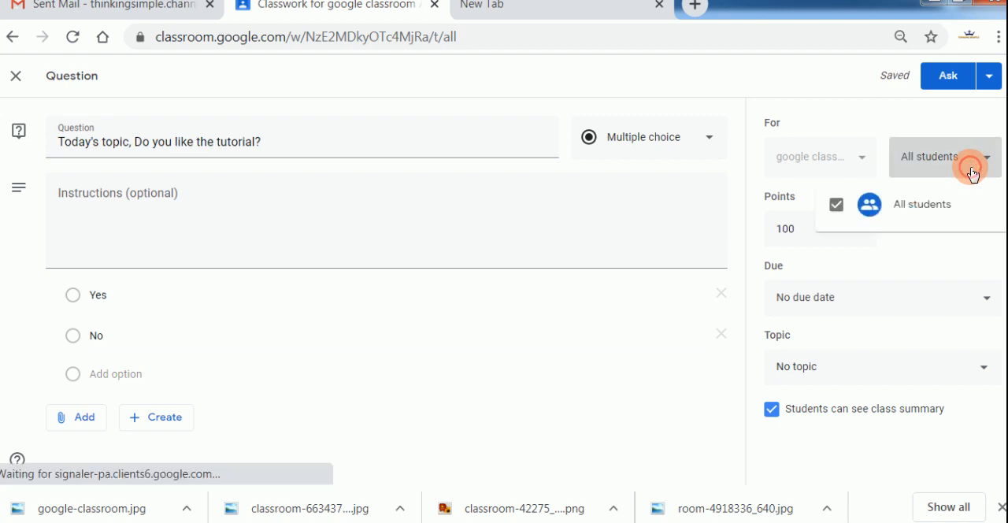
click(735, 201)
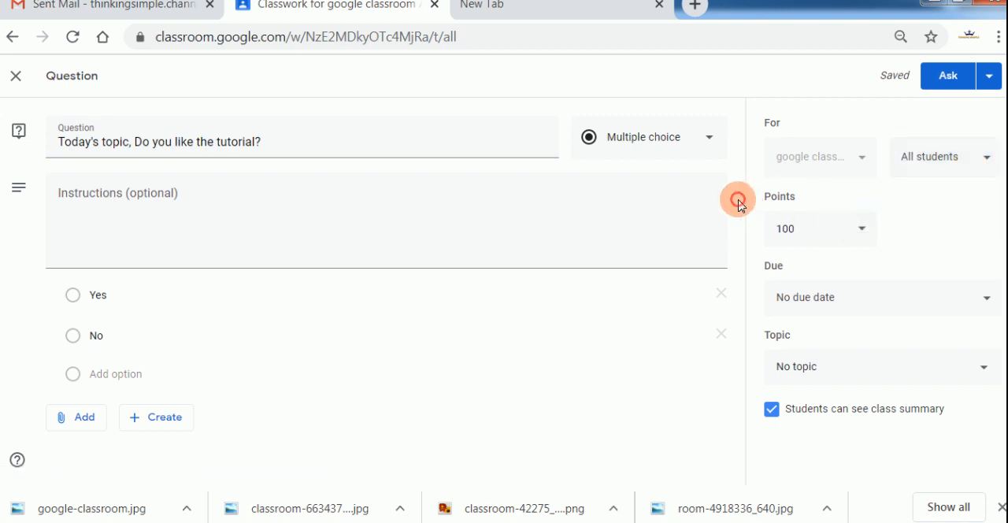
click(862, 245)
click(800, 267)
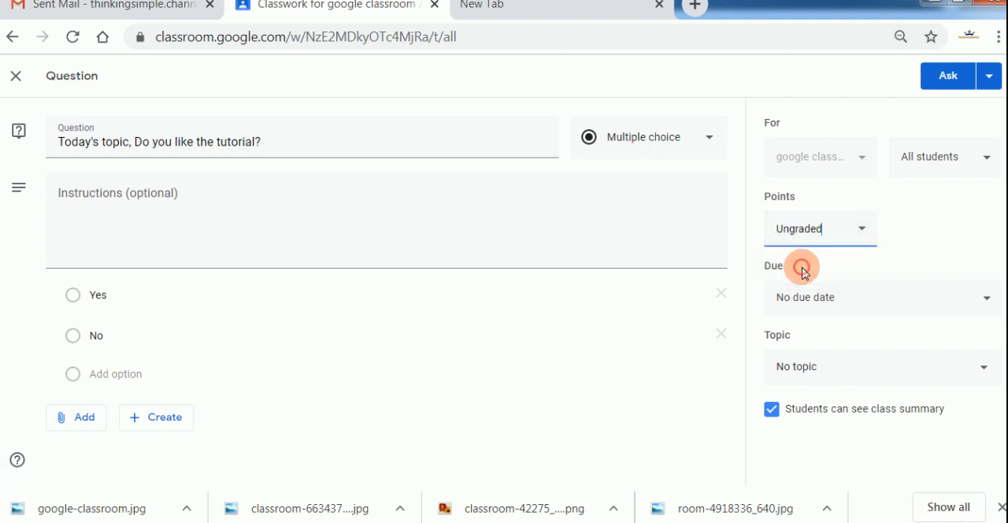
Examine the question's due date, topic and class summary options, leaving the class summary visible to students.
click(946, 306)
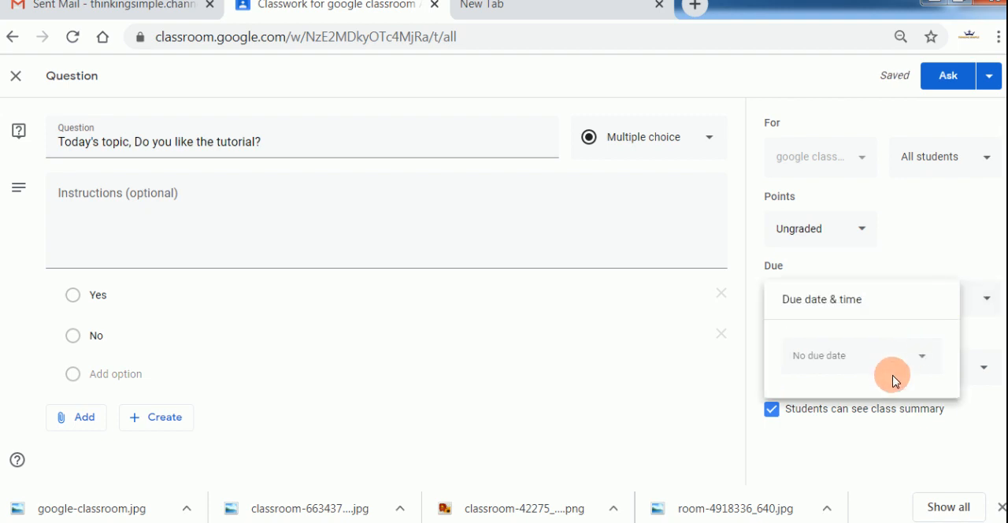
click(940, 252)
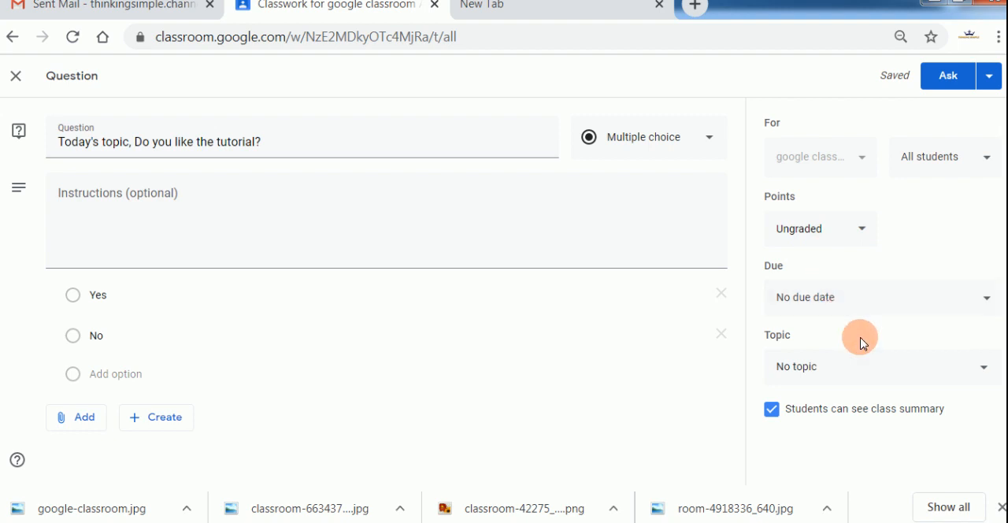
click(908, 376)
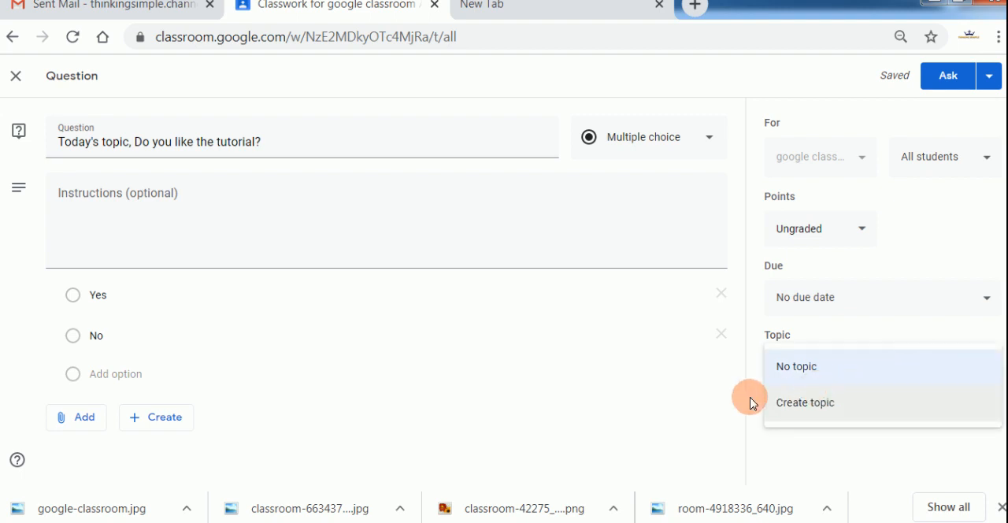
click(725, 391)
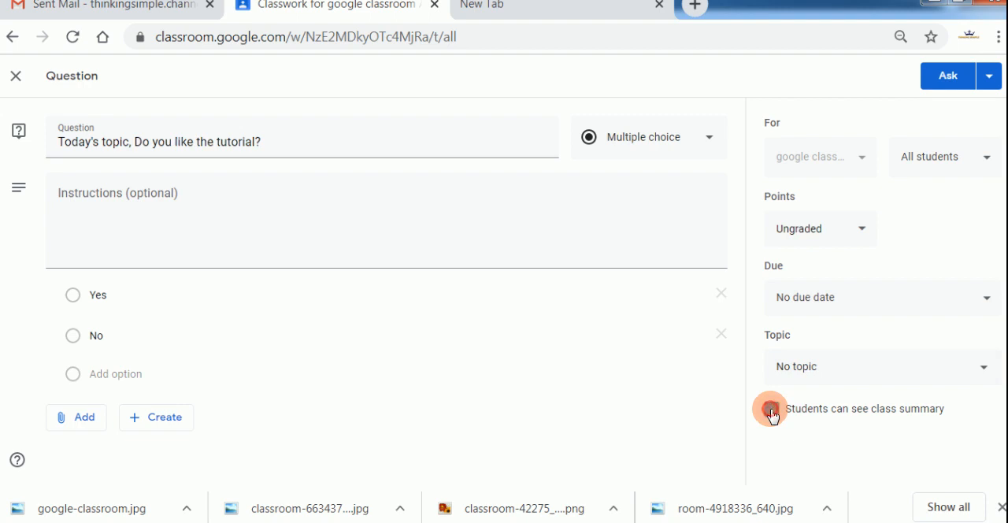
click(771, 411)
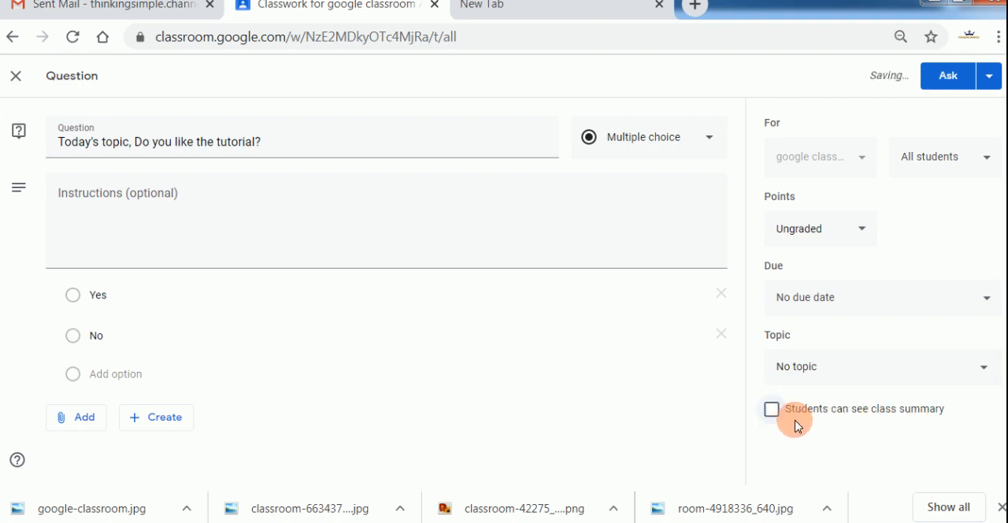
click(769, 412)
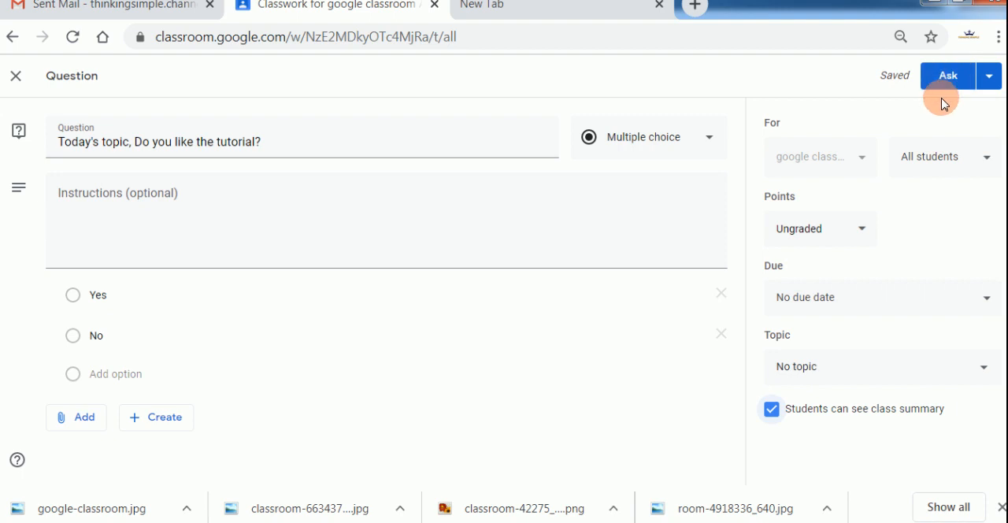
Review the question's schedule and draft options, and post the question to the class immediately.
click(989, 82)
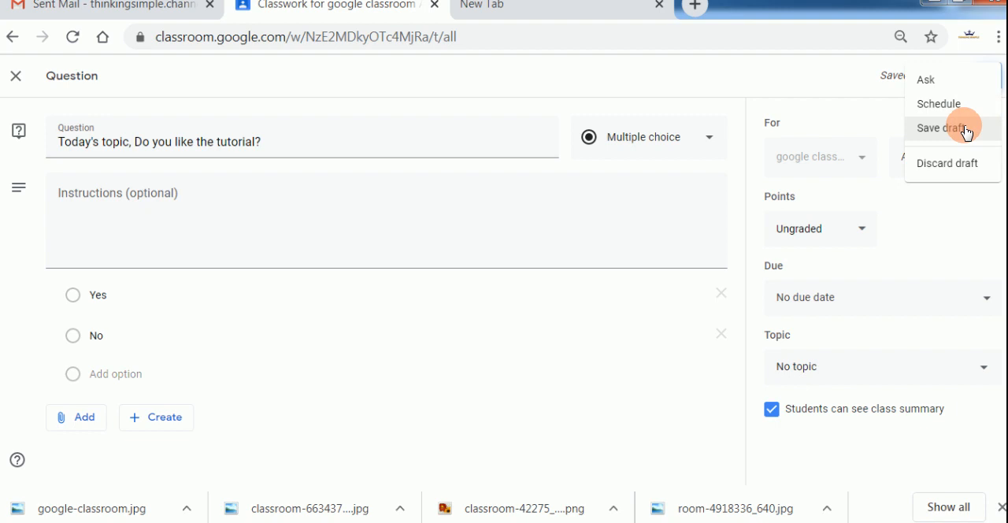
click(872, 97)
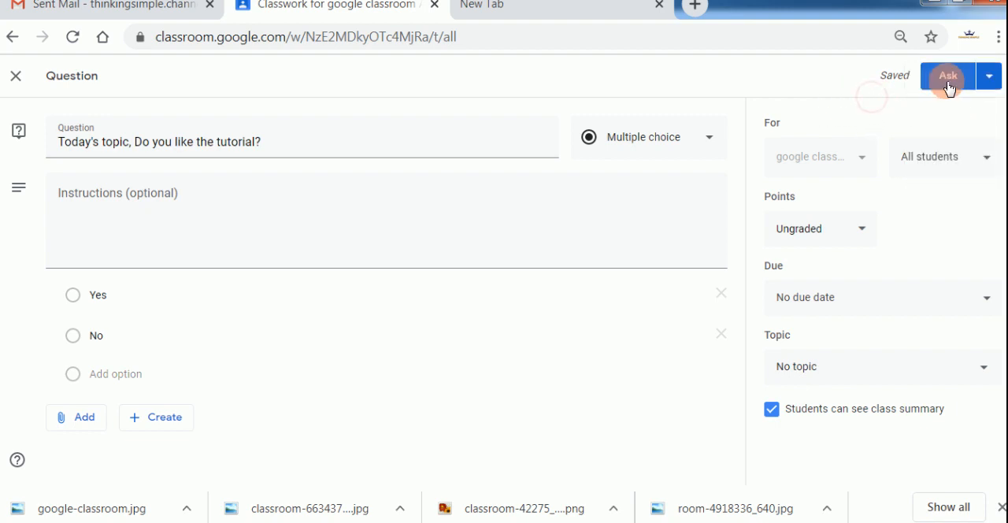
click(948, 84)
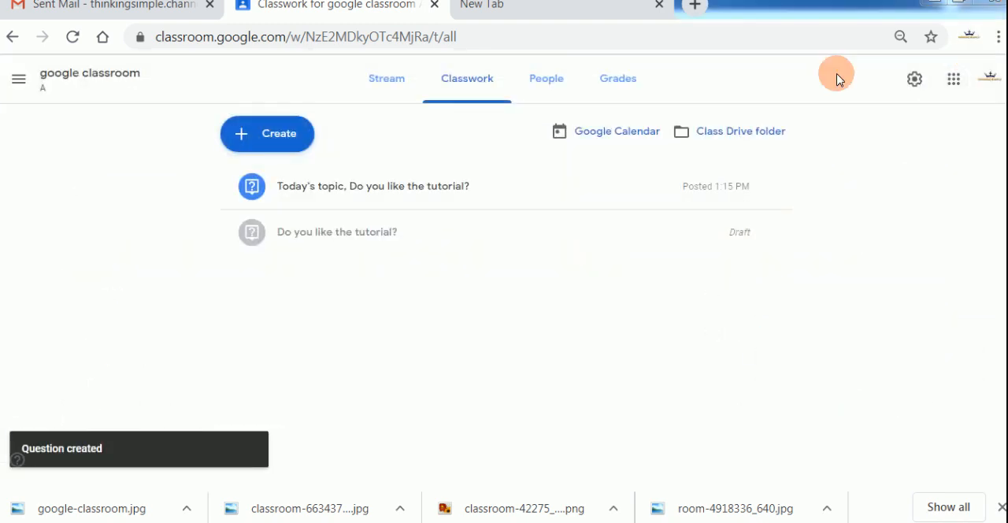
Examine the posted question in the class stream and the entries of the main navigation menu.
click(389, 81)
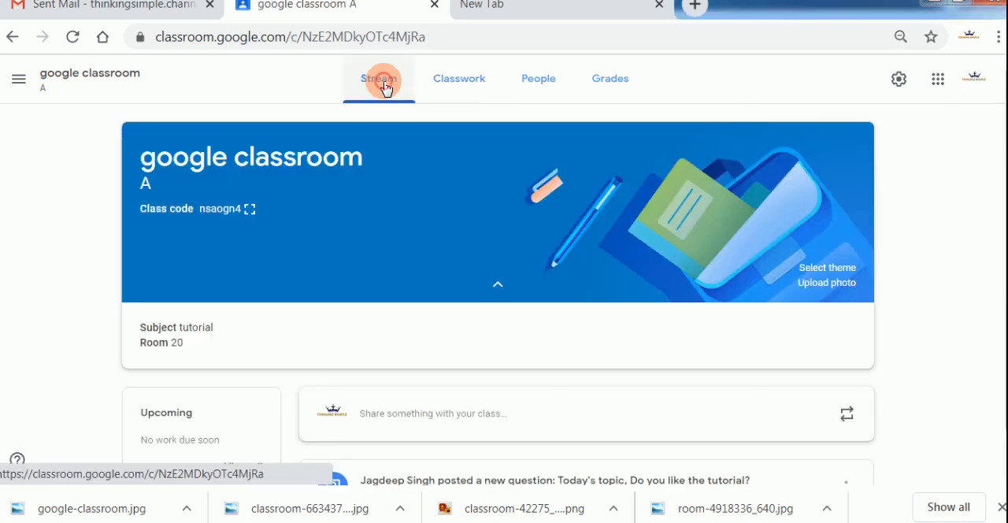
scroll(556, 282, down, 1)
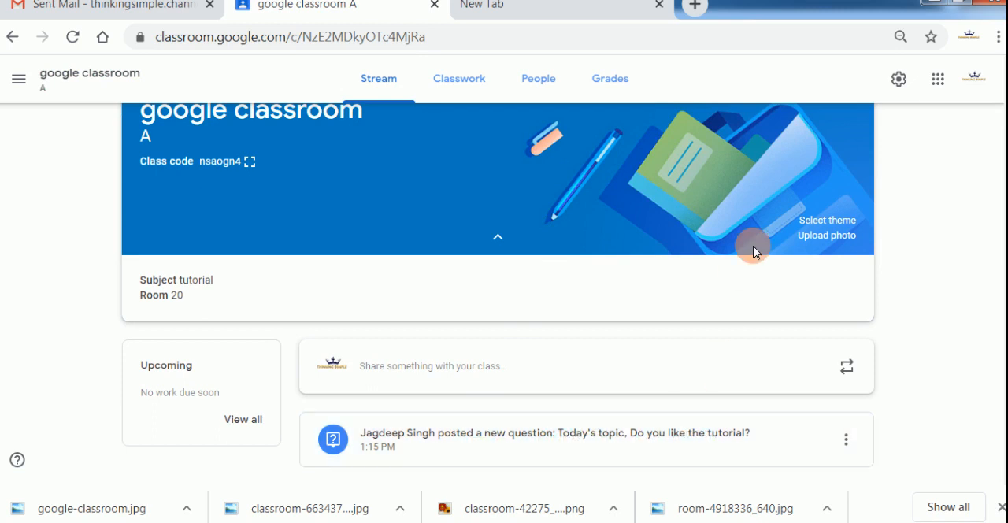
scroll(753, 252, up, 1)
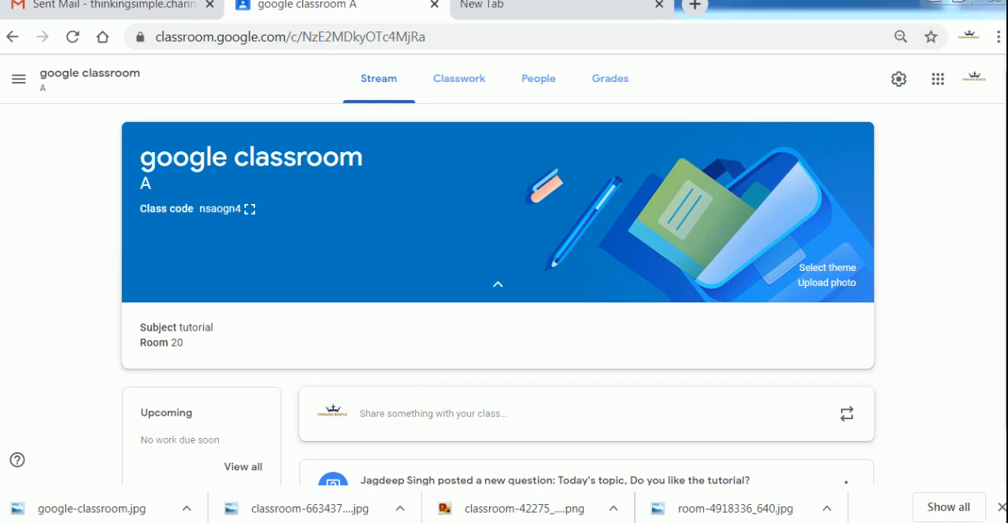
click(20, 89)
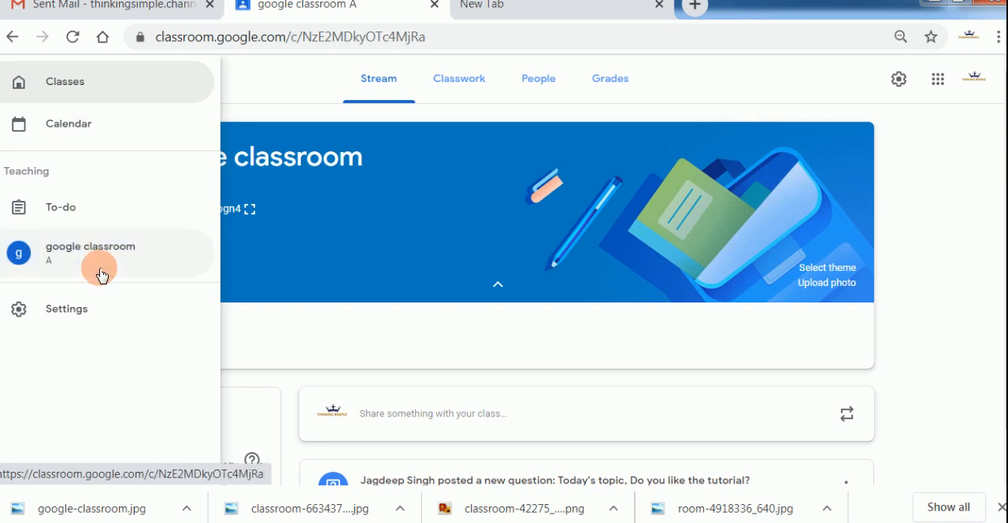
click(285, 91)
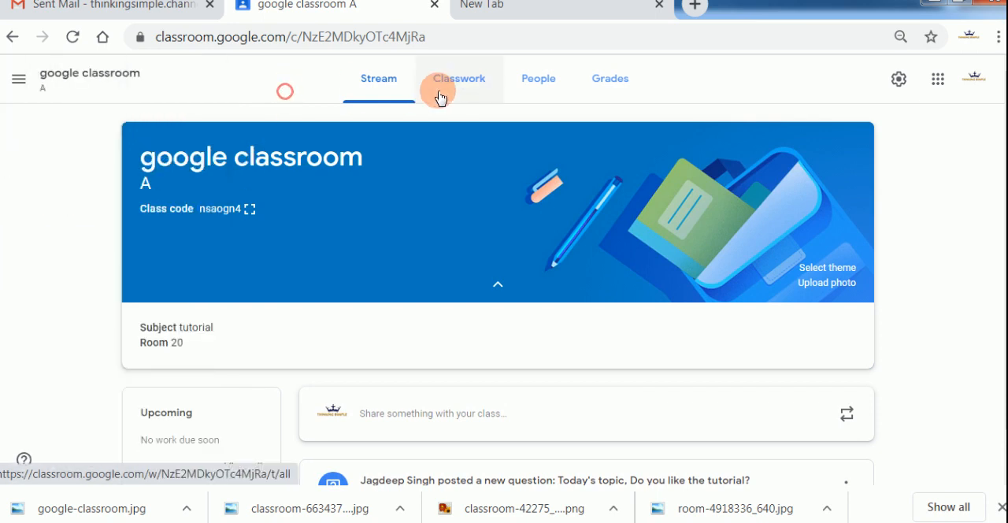
Examine the kinds of items that can be created in the class's classwork.
click(463, 88)
click(307, 135)
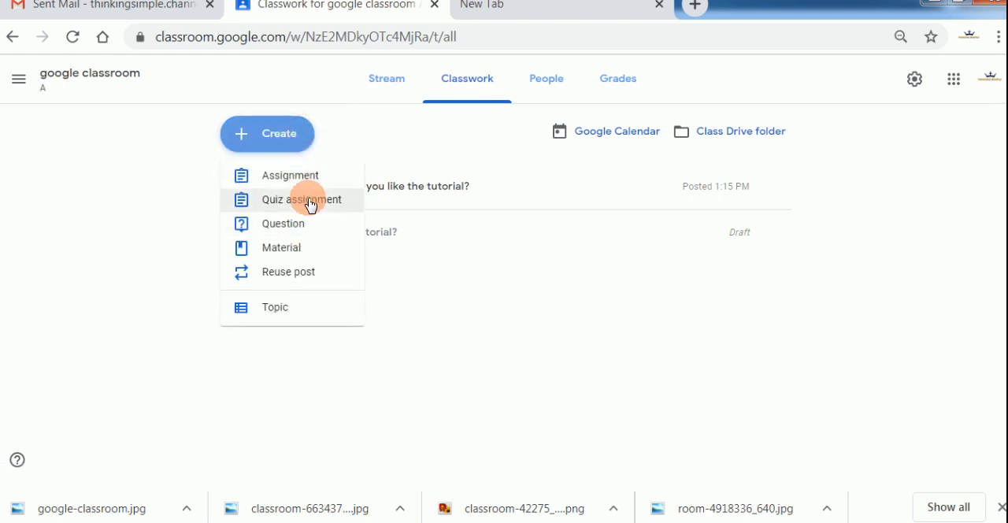
click(432, 293)
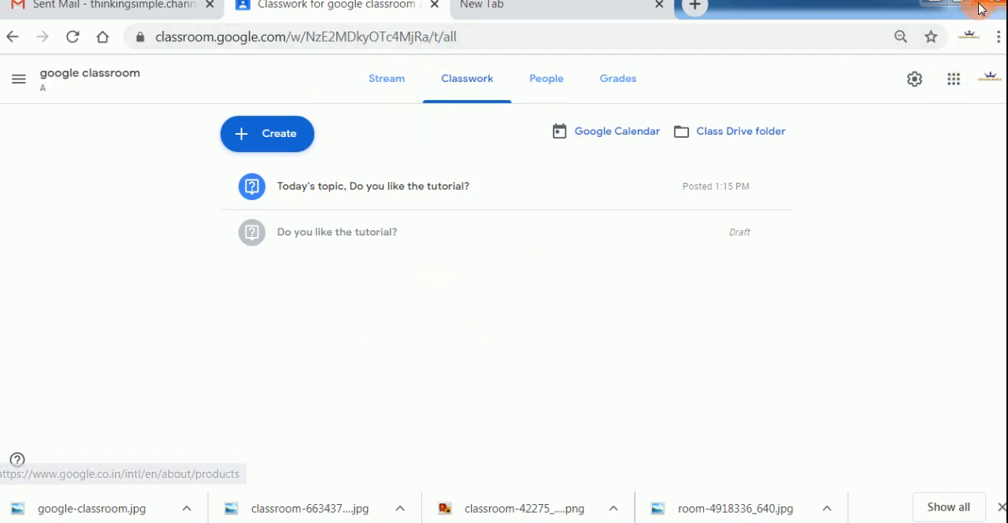
Examine the list of available Google apps, including Classroom, and close it.
click(949, 86)
scroll(937, 219, down, 4)
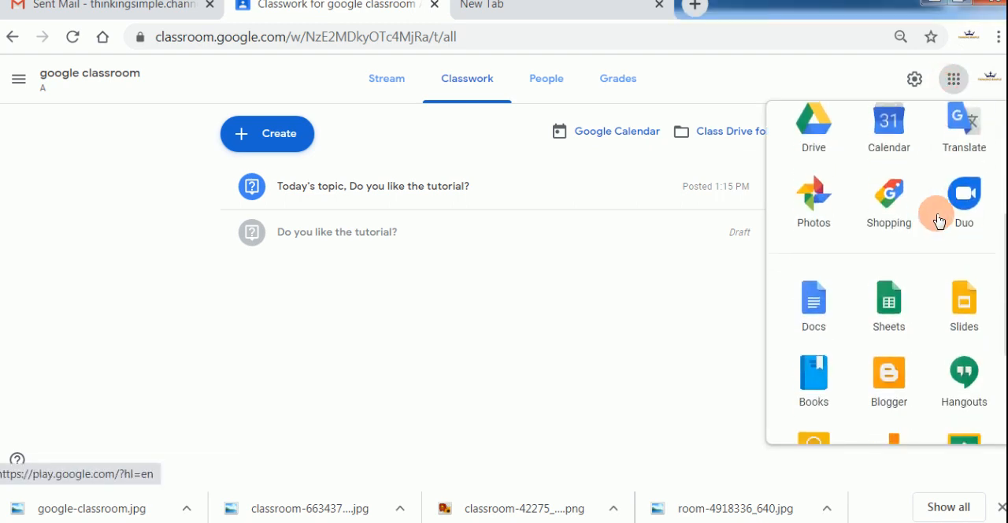
scroll(921, 299, down, 2)
drag(951, 343, 905, 171)
scroll(905, 176, up, 2)
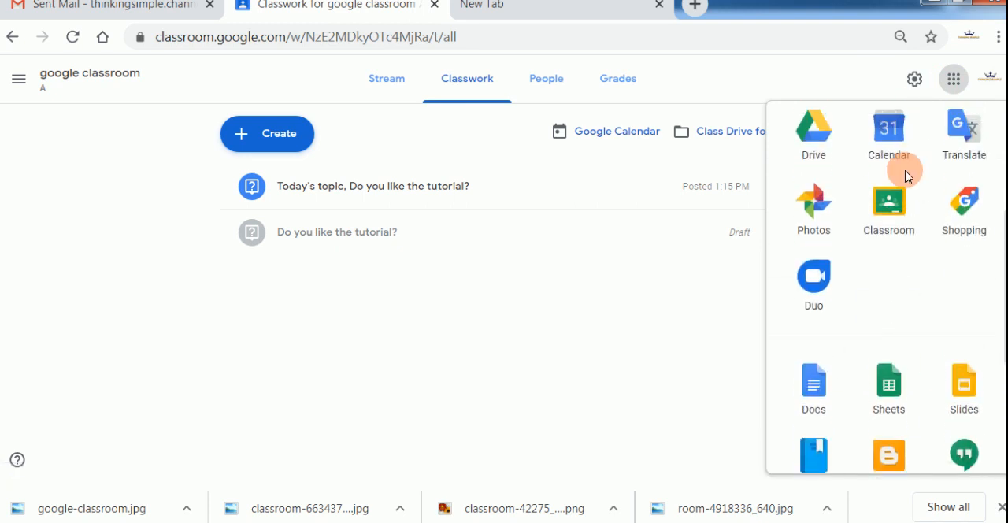
scroll(905, 189, up, 1)
drag(892, 233, 892, 130)
scroll(893, 252, up, 2)
drag(882, 323, 919, 228)
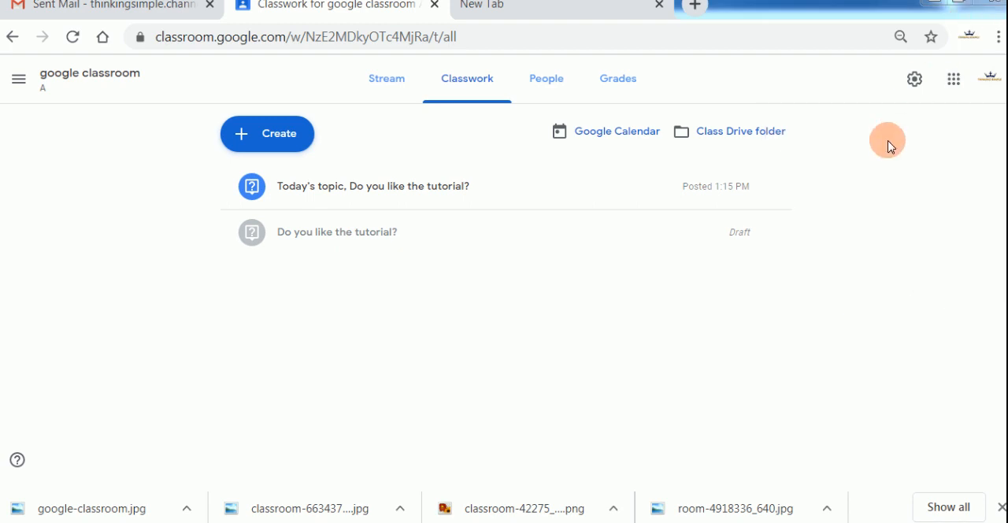
Display the class code enlarged from the stream page, highlight it and close the display.
click(385, 87)
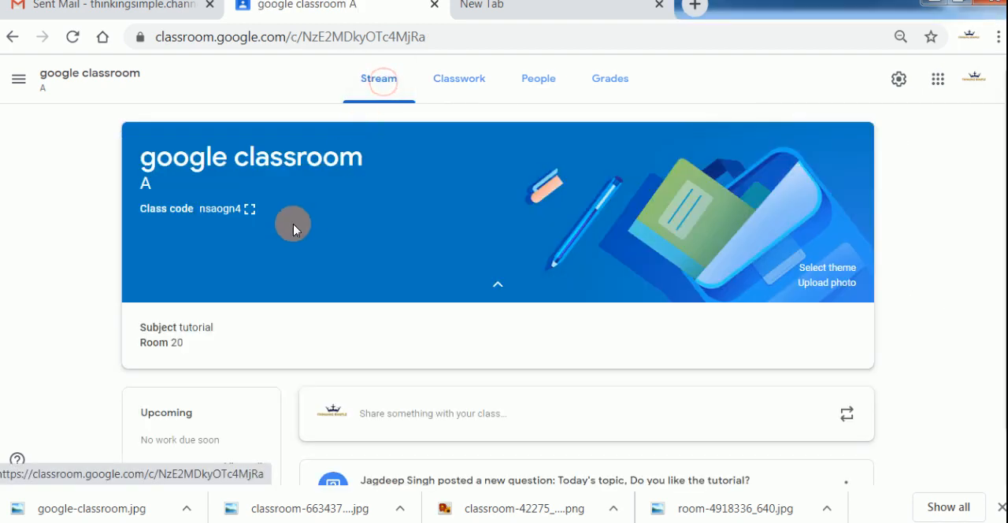
click(249, 209)
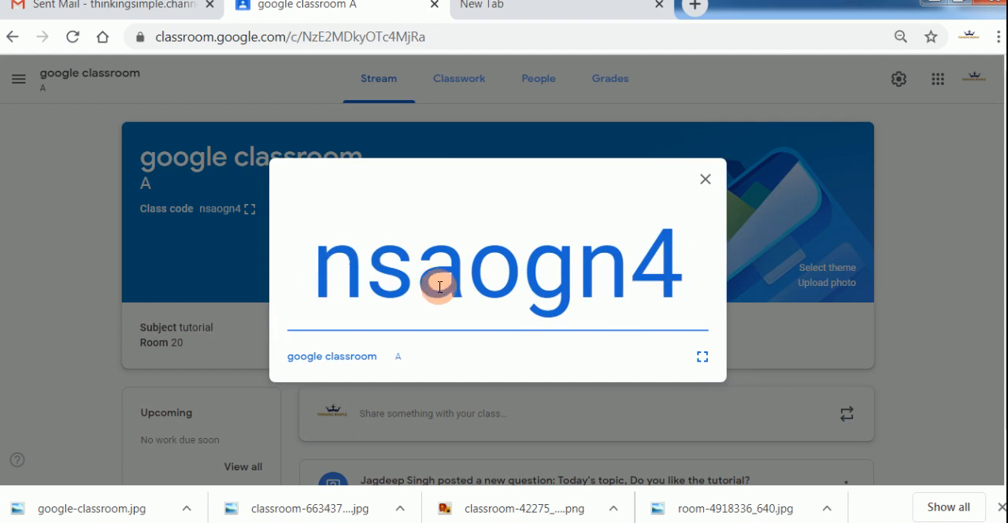
drag(319, 265, 684, 267)
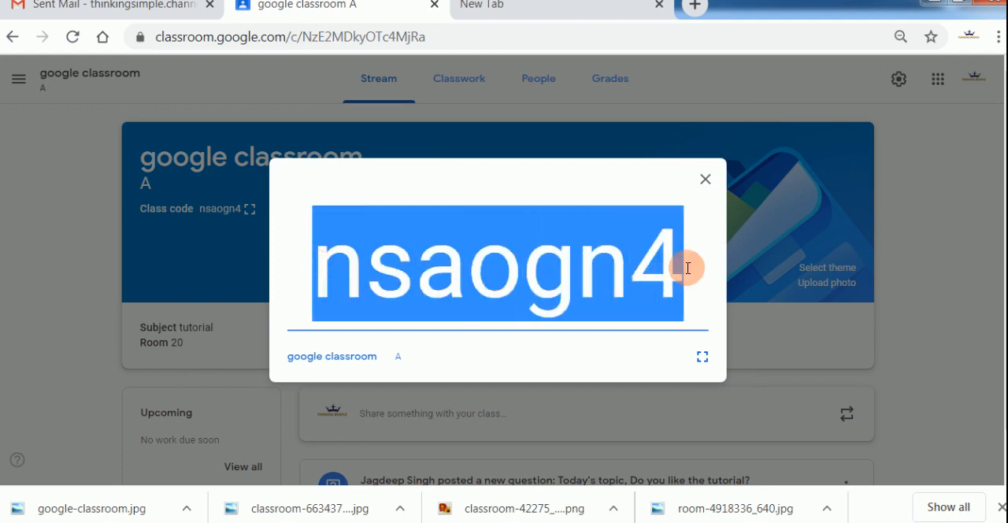
click(898, 154)
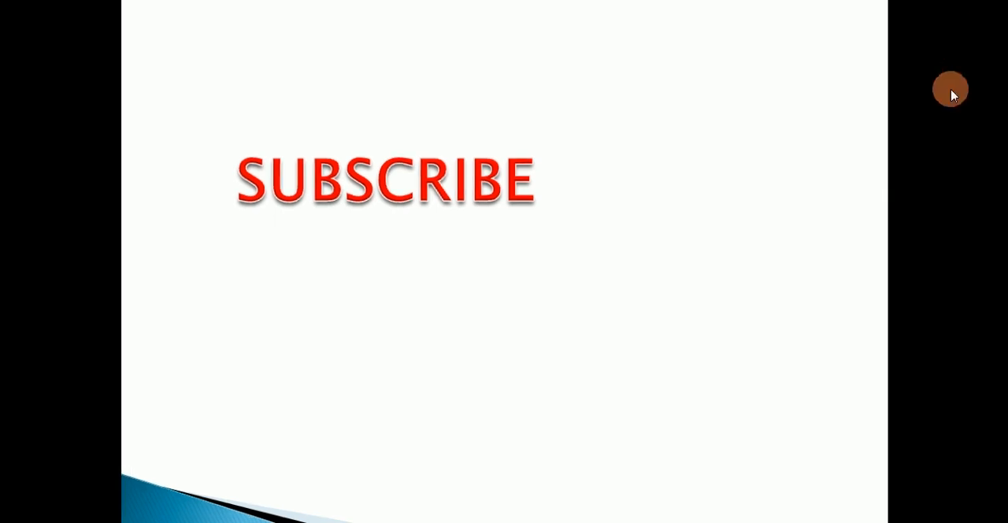
click(951, 90)
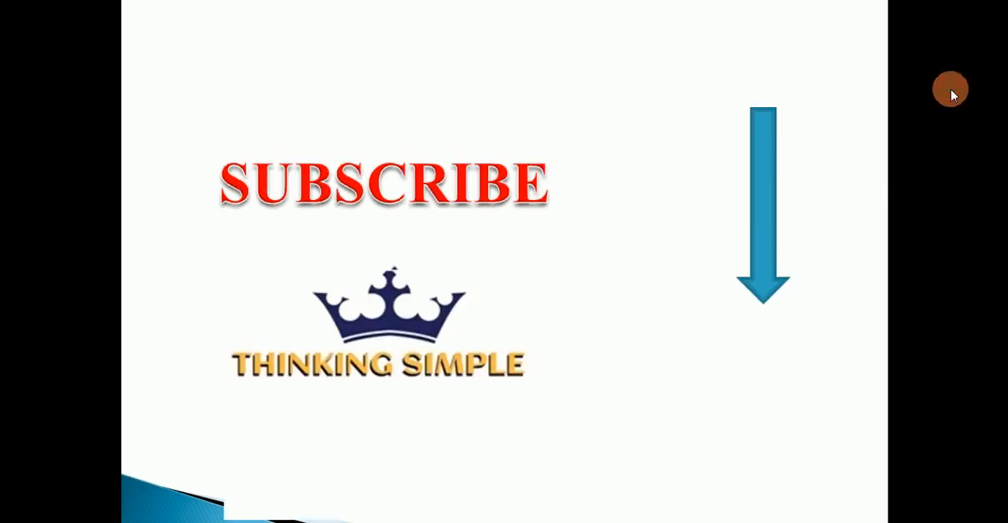